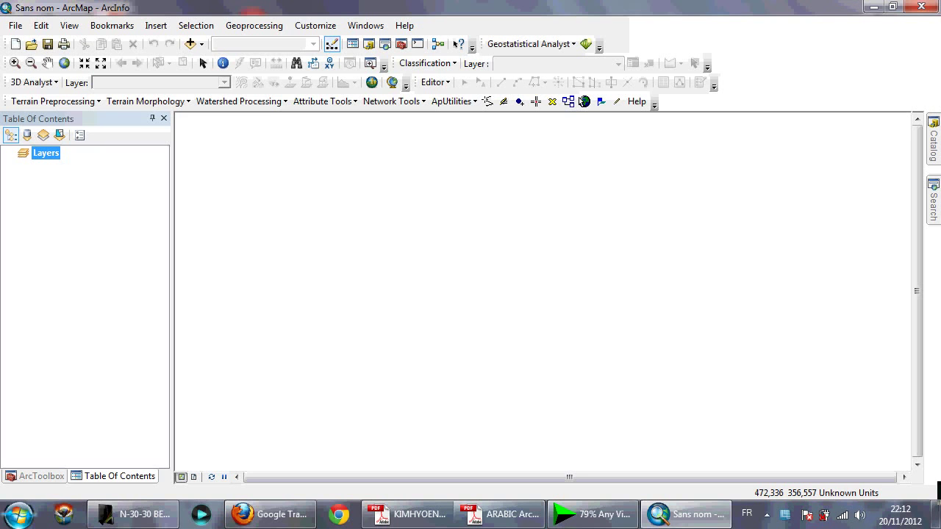
# Step: Add the watershed.dem raster from the P factor folder of USLE models to the map
pyautogui.click(201, 44)
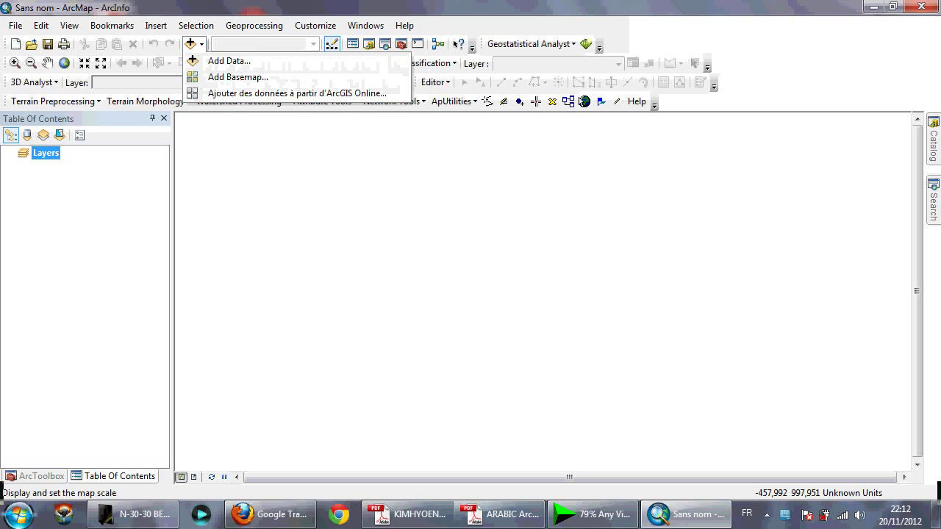
pyautogui.click(219, 45)
pyautogui.click(202, 44)
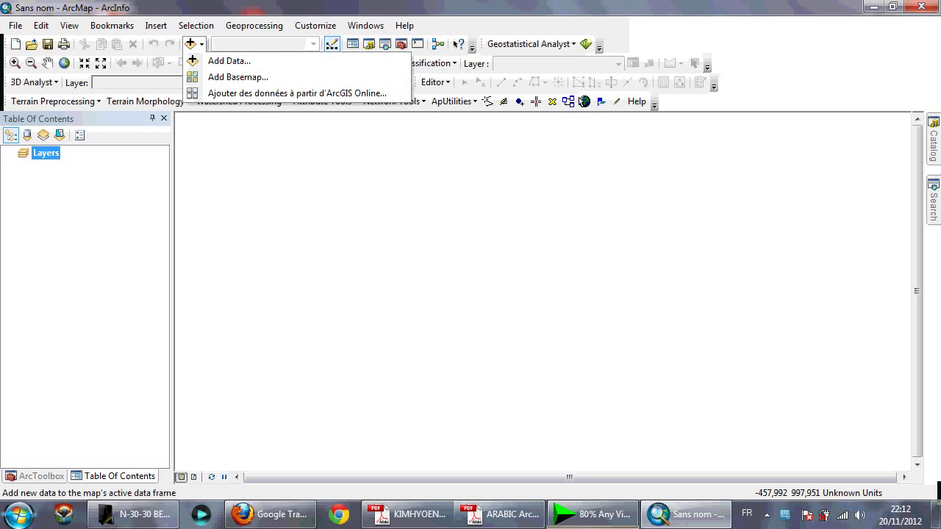
pyautogui.click(229, 62)
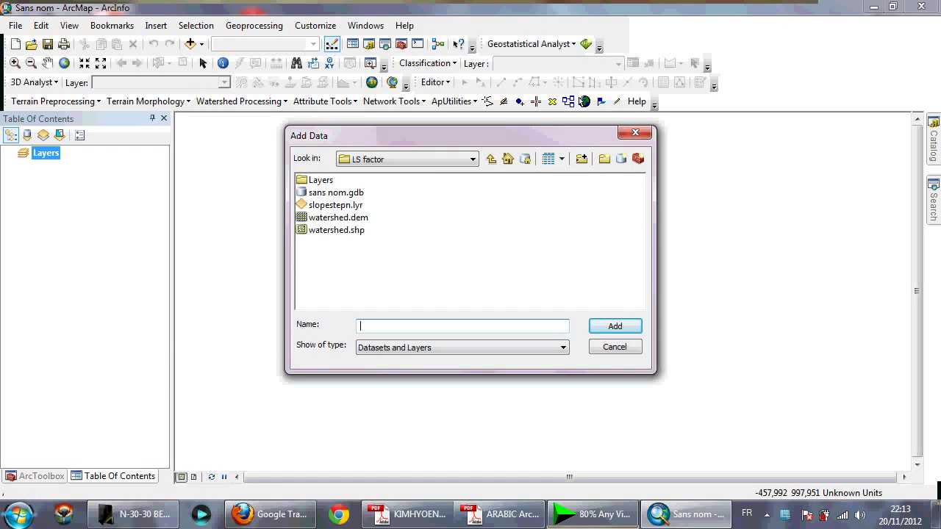
pyautogui.click(491, 159)
pyautogui.click(324, 217)
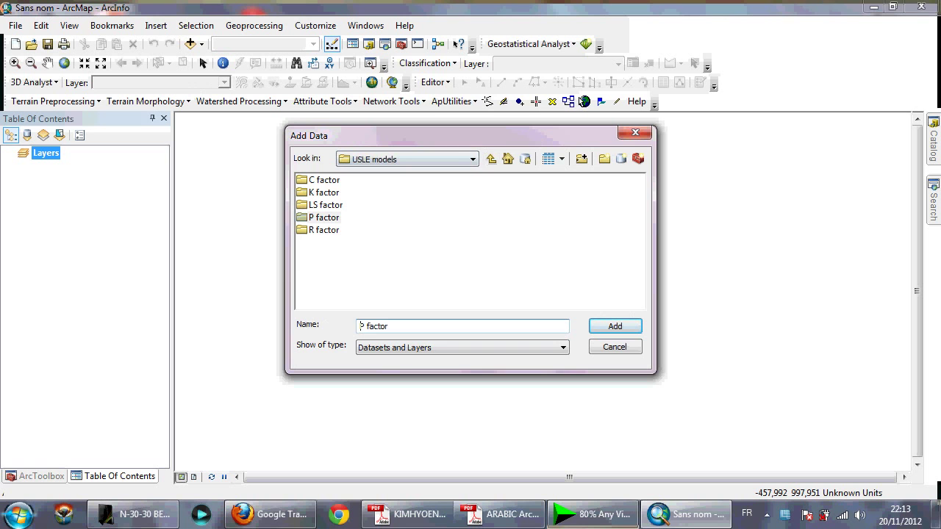
pyautogui.doubleClick(324, 217)
pyautogui.doubleClick(338, 206)
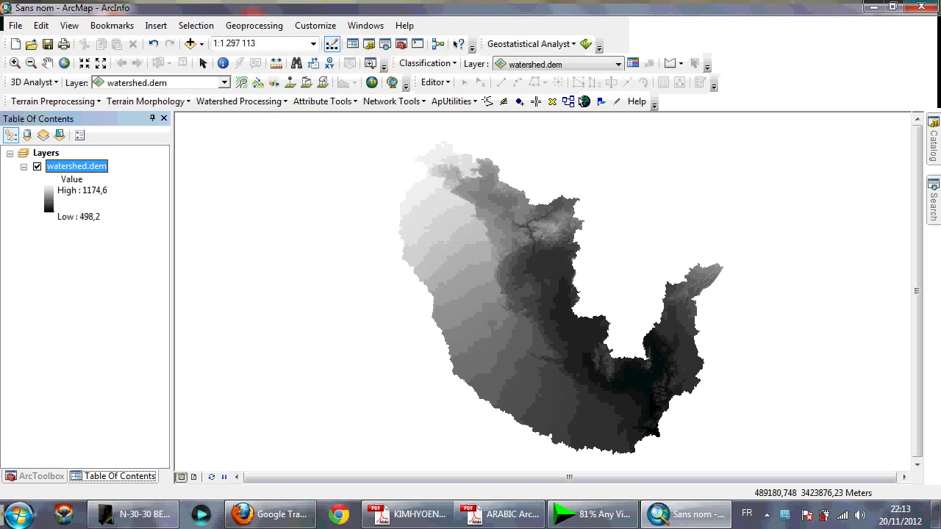
# Step: Search the local tools for "slope" and open the Spatial Analyst Slope tool
pyautogui.click(934, 201)
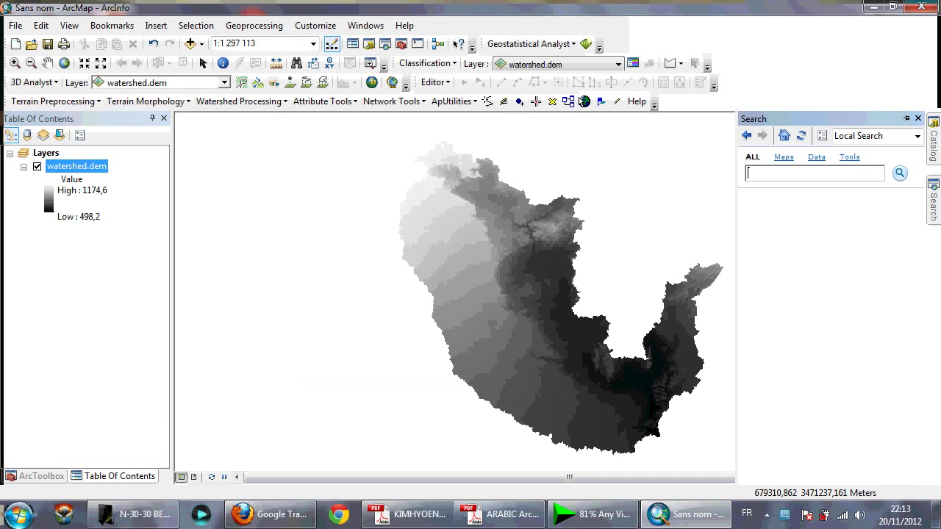
pyautogui.write('slope')
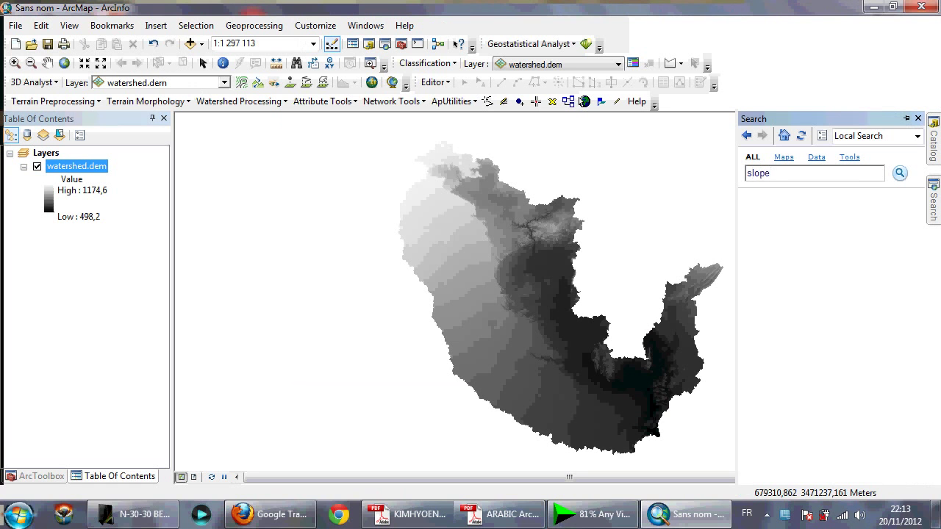
pyautogui.press('Return')
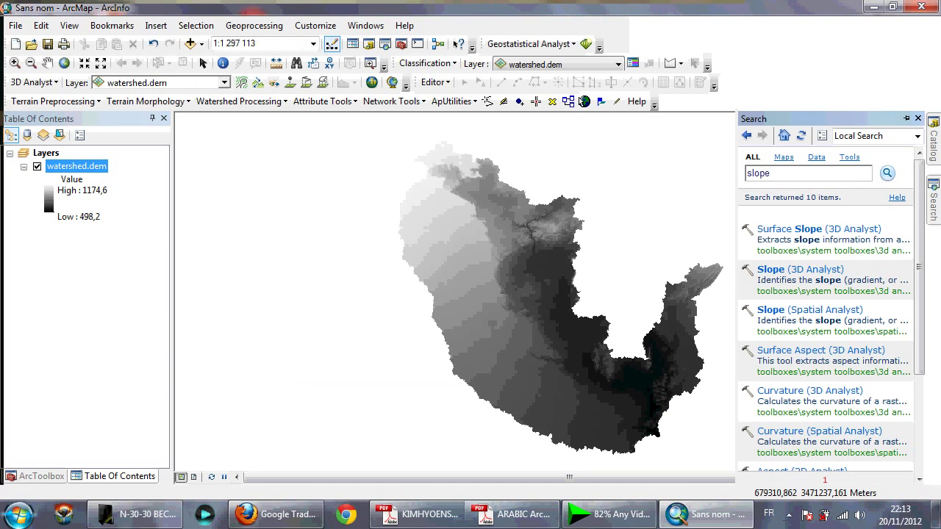
pyautogui.moveTo(773, 311)
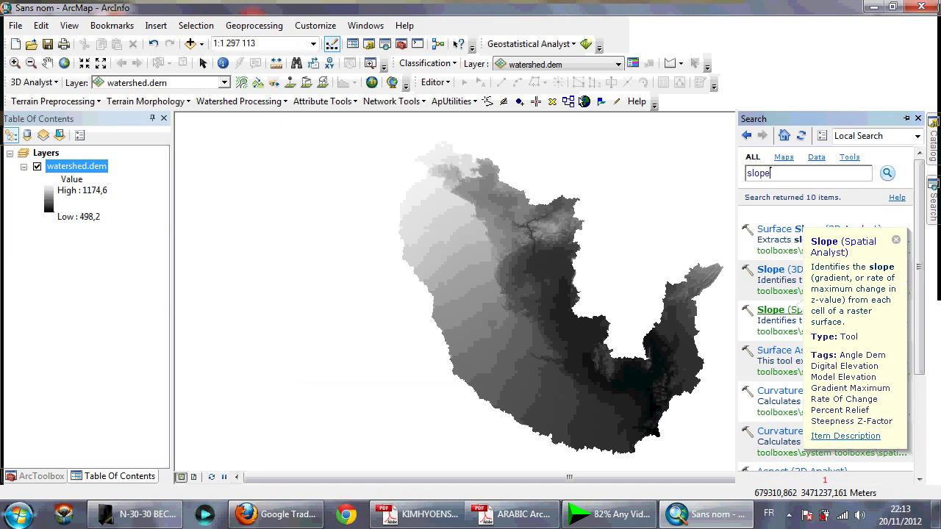
pyautogui.click(773, 310)
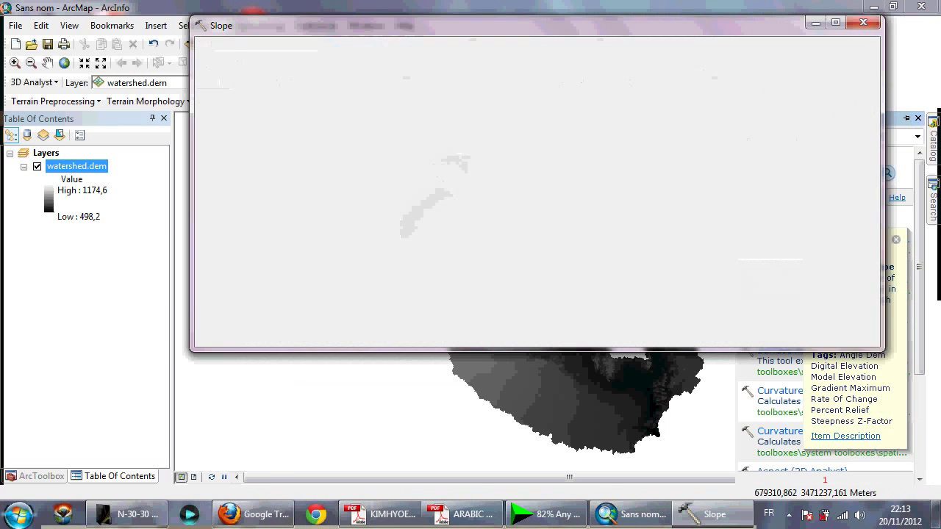
# Step: Run the Slope tool on watershed.dem, choosing PERCENT_RISE as the output measurement and keeping the default output raster
pyautogui.click(637, 65)
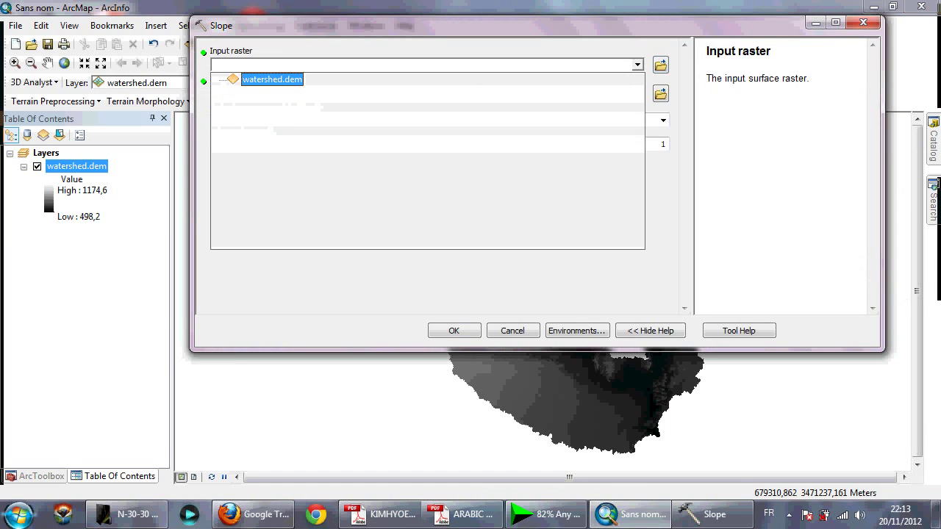
pyautogui.click(272, 80)
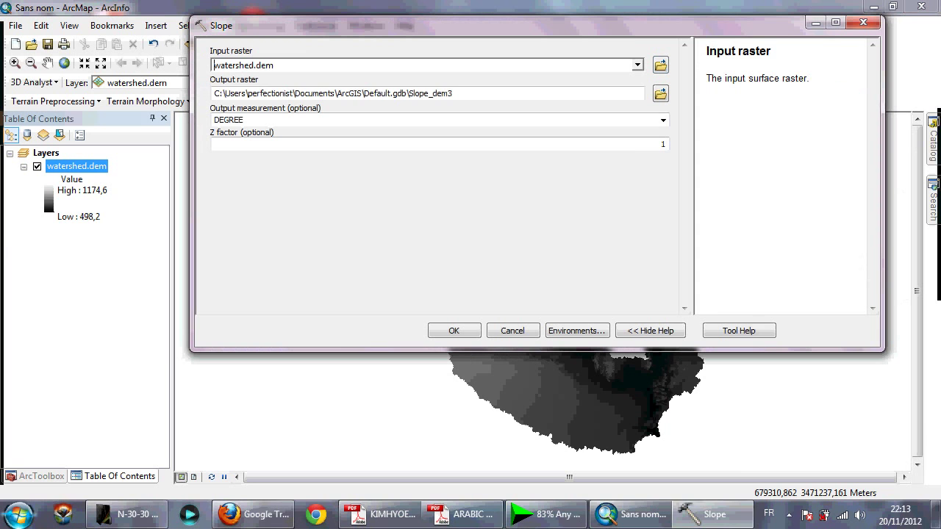
pyautogui.click(663, 121)
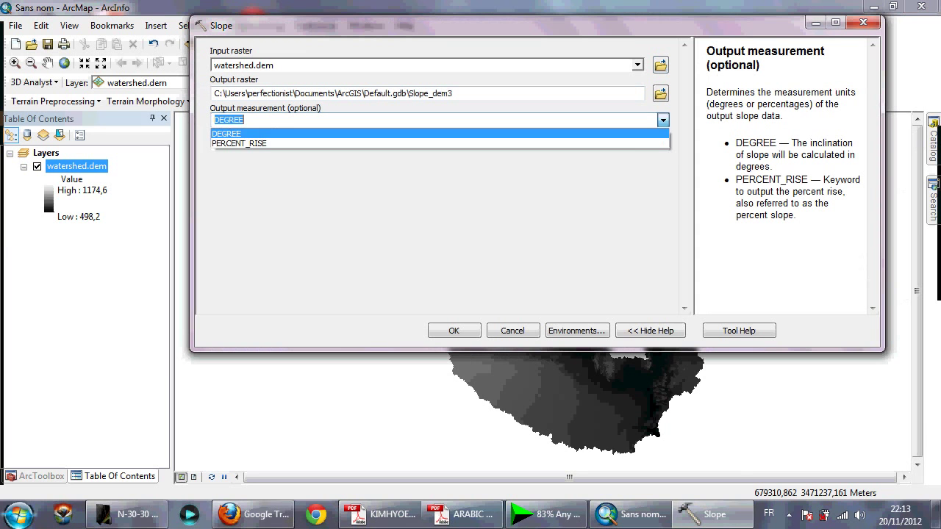
pyautogui.click(663, 121)
pyautogui.press('Down')
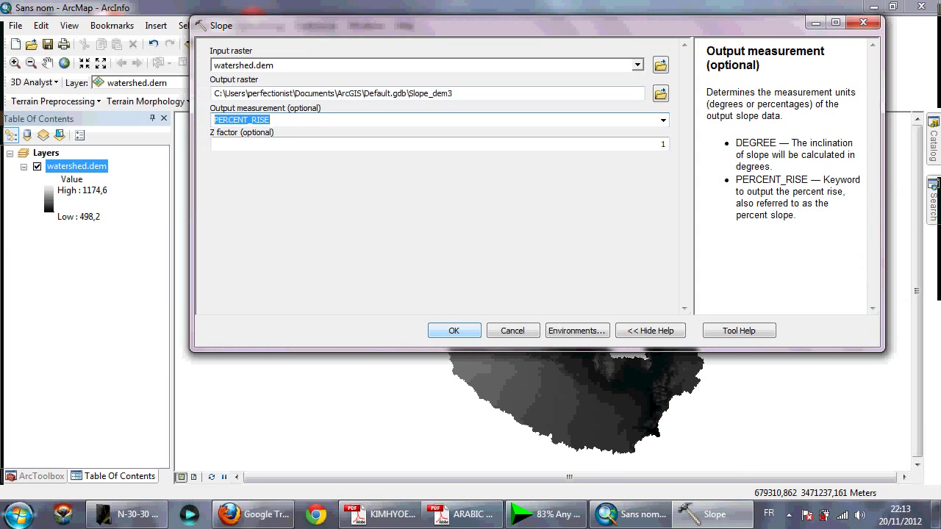
pyautogui.press('Delete')
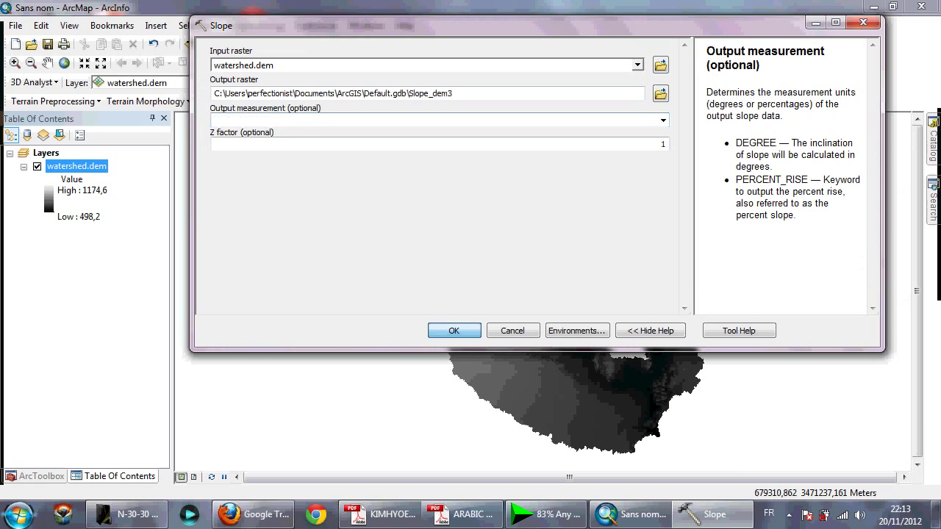
pyautogui.click(455, 331)
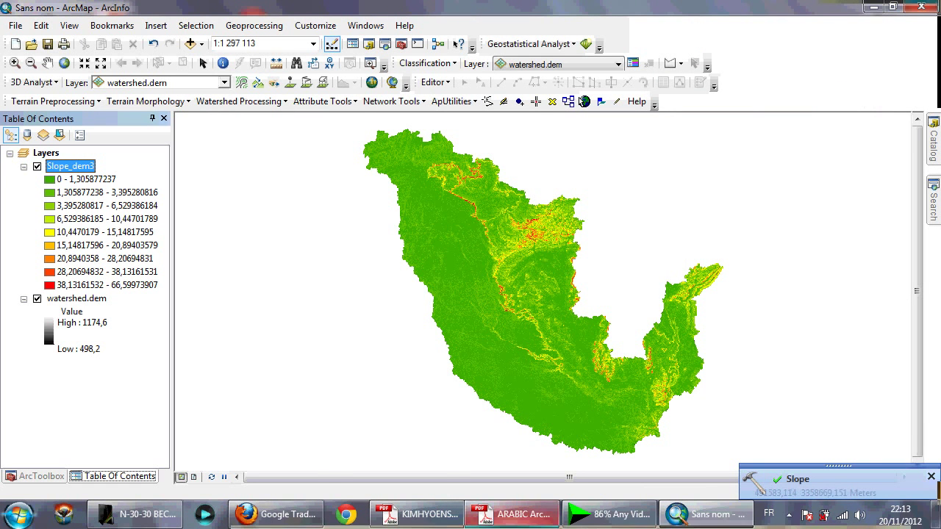
# Step: Switch to the thesis PDF in Adobe Reader and examine the slope ranges and contouring values in Table 4.6, Support practice factor
pyautogui.click(513, 514)
pyautogui.click(418, 515)
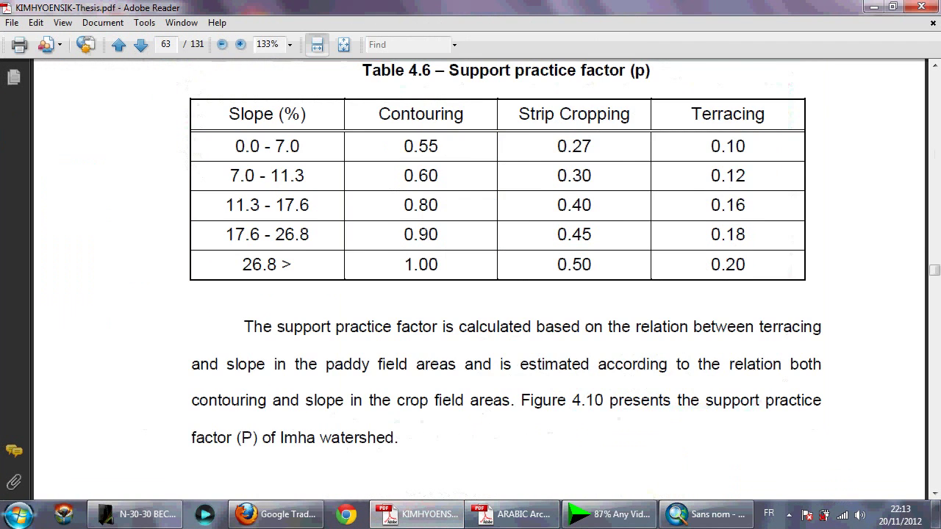
pyautogui.scroll(2, 506, 295)
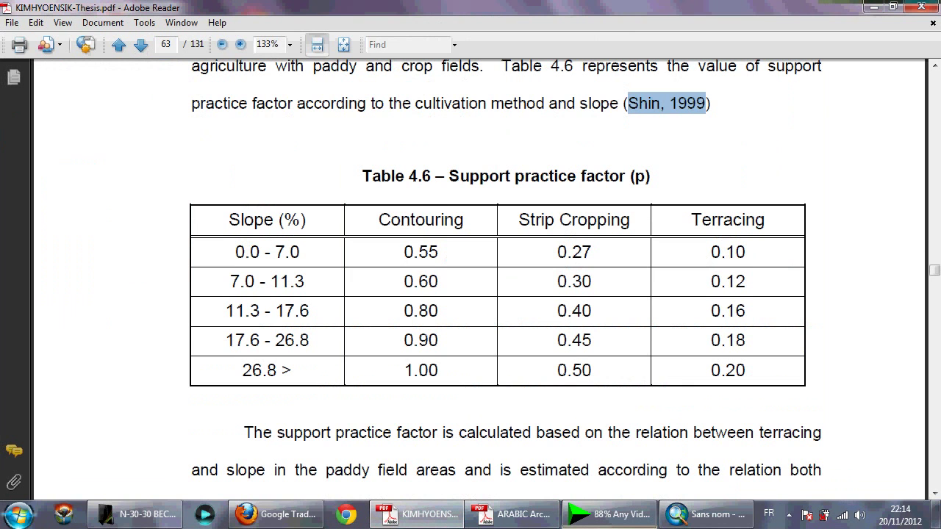
pyautogui.moveTo(307, 220); pyautogui.dragTo(293, 371)
pyautogui.moveTo(300, 252); pyautogui.dragTo(266, 282)
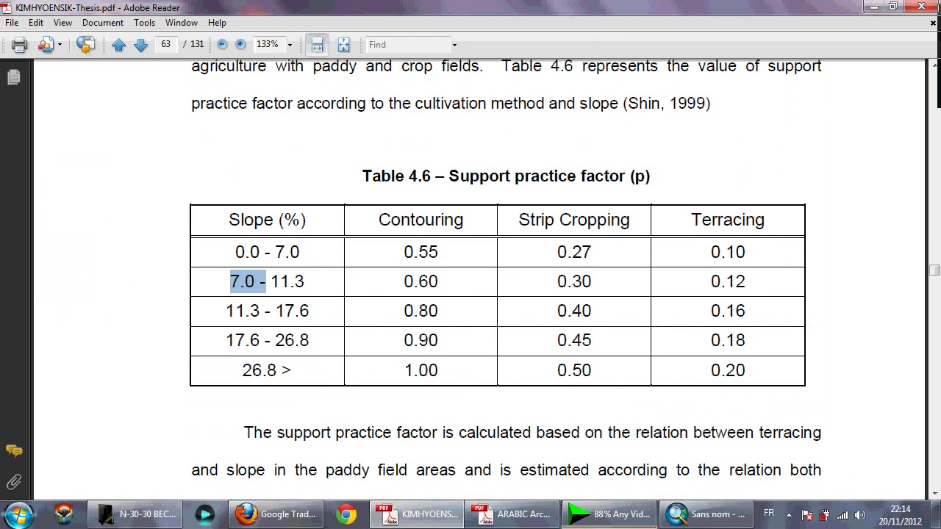
pyautogui.moveTo(229, 220); pyautogui.dragTo(306, 219)
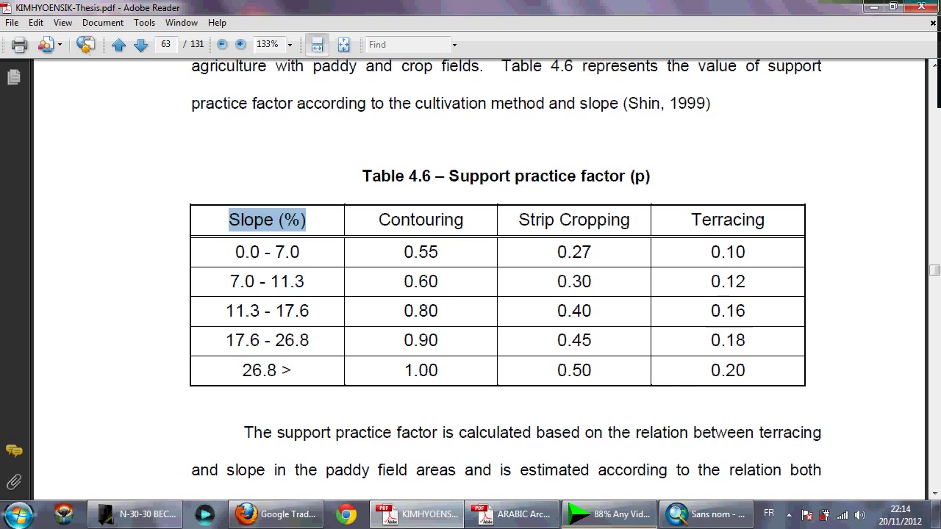
pyautogui.moveTo(378, 220); pyautogui.dragTo(464, 220)
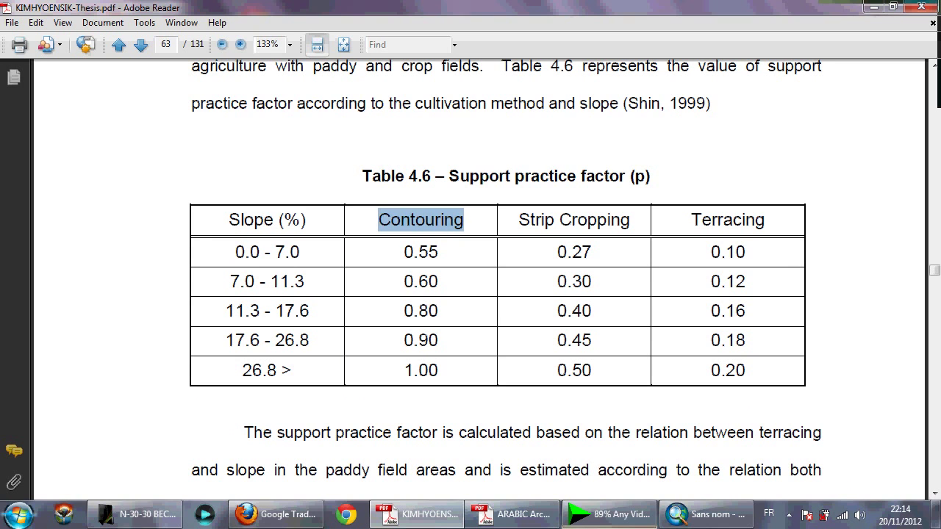
pyautogui.click(410, 220)
pyautogui.moveTo(378, 220); pyautogui.dragTo(464, 220)
pyautogui.doubleClick(421, 252)
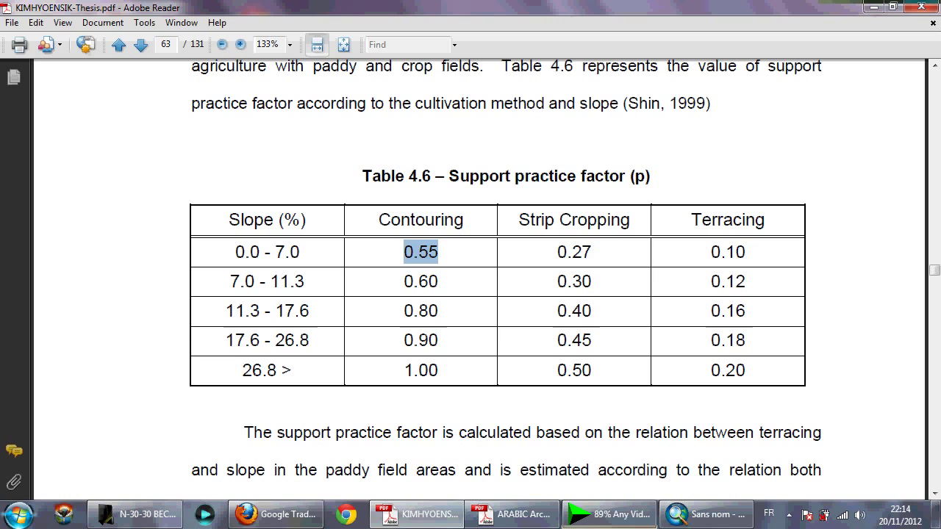
pyautogui.click(422, 253)
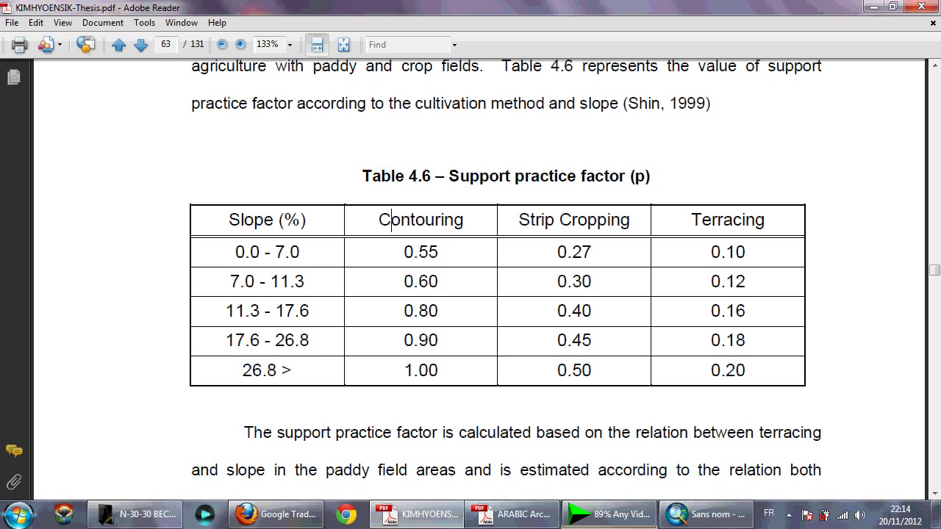
pyautogui.moveTo(229, 220); pyautogui.dragTo(439, 341)
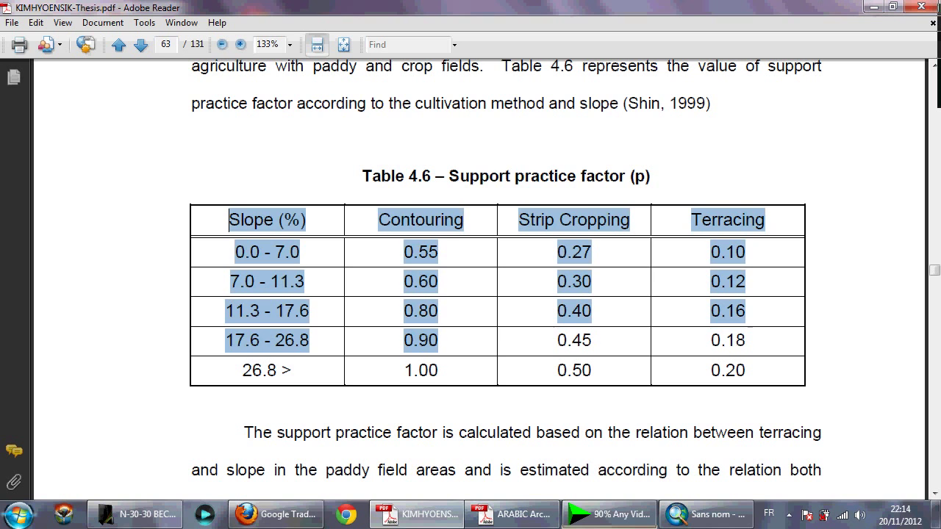
pyautogui.click(429, 253)
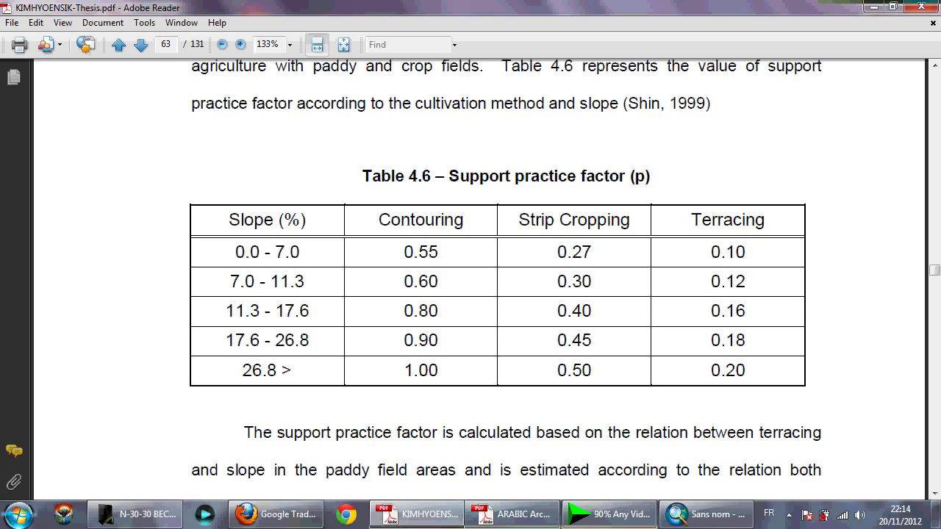
# Step: Switch back to ArcMap and open the Spatial Analyst Reclassify tool with Slope_dem3 as the input raster
pyautogui.click(706, 515)
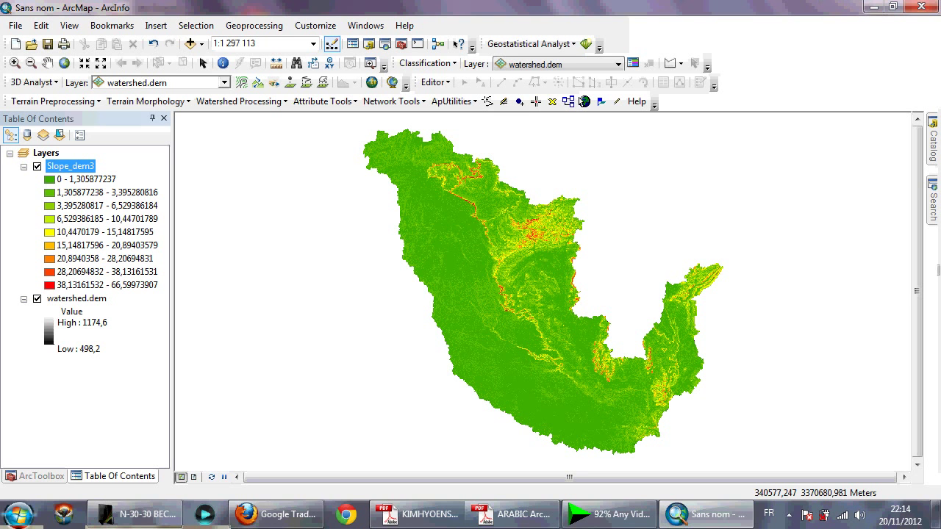
pyautogui.click(37, 476)
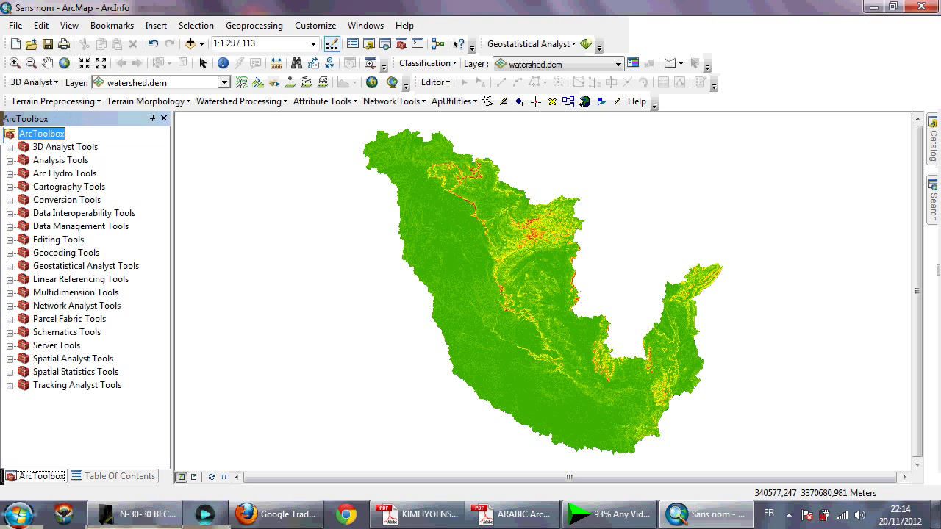
pyautogui.click(9, 359)
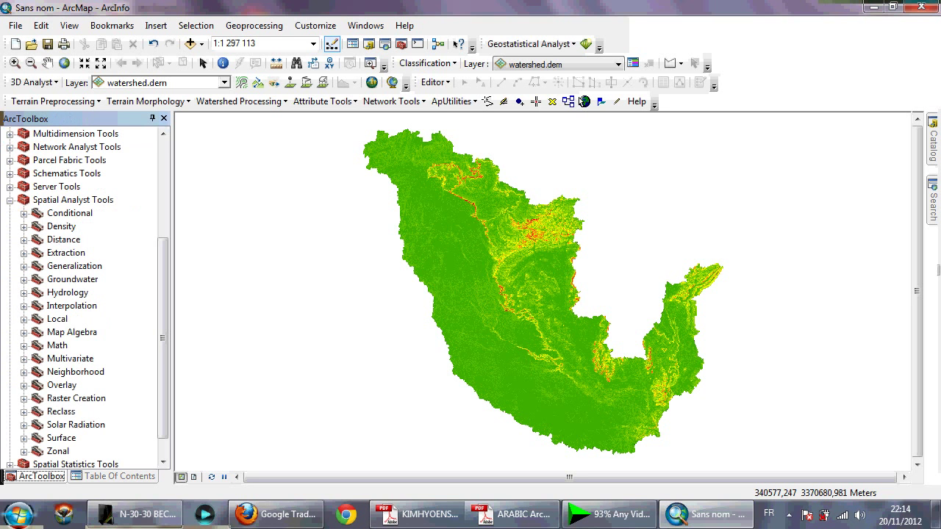
pyautogui.click(24, 412)
pyautogui.doubleClick(80, 438)
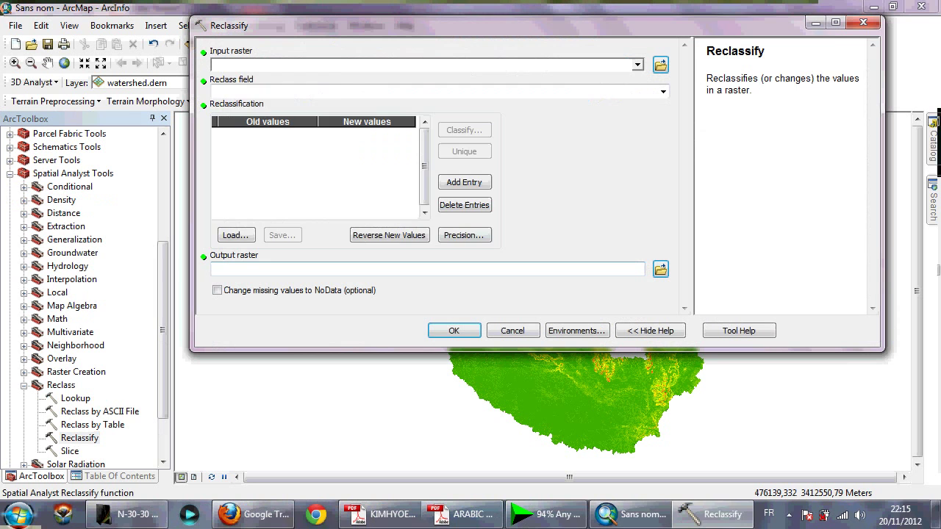
pyautogui.click(637, 65)
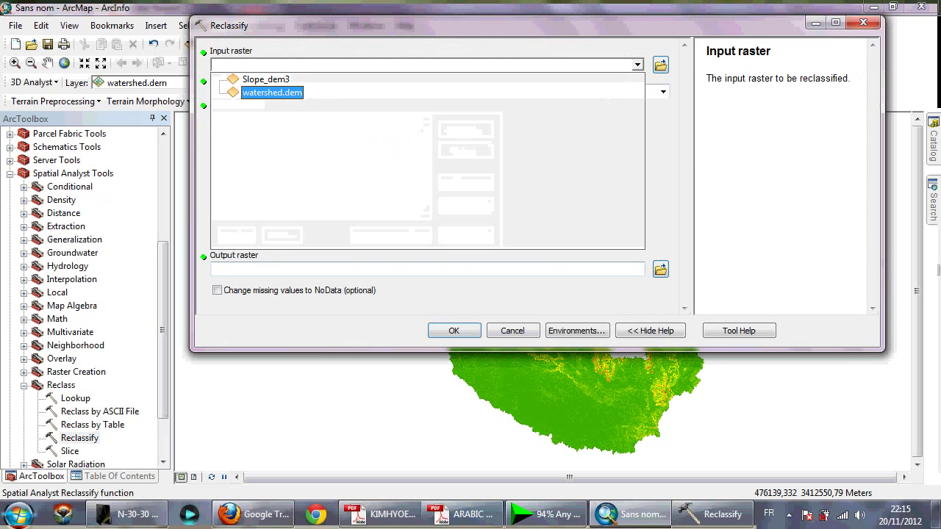
pyautogui.click(266, 79)
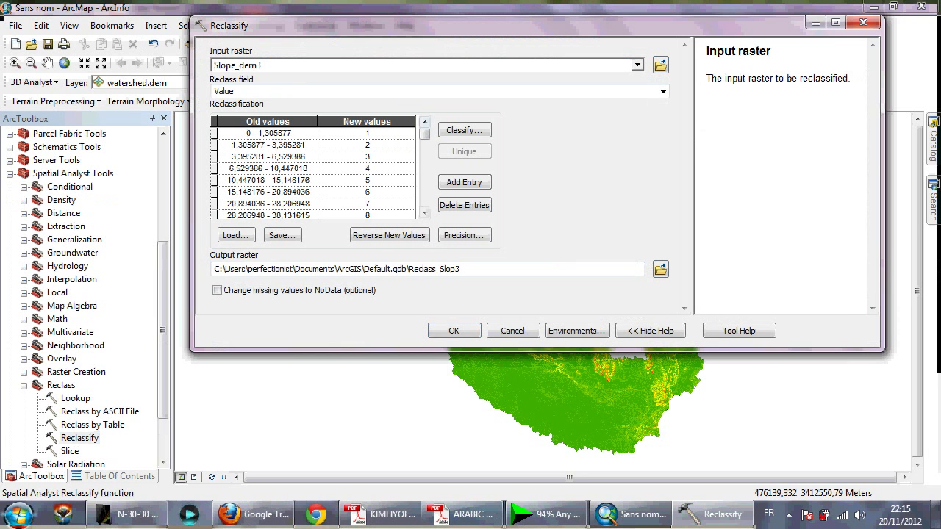
# Step: Open the classification settings for the slope raster and choose the Defined Interval method
pyautogui.click(464, 130)
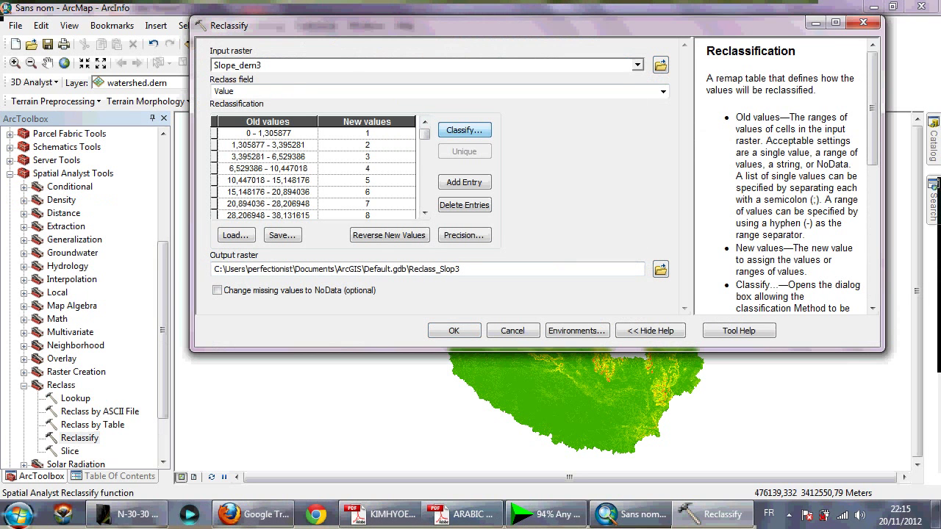
pyautogui.click(468, 45)
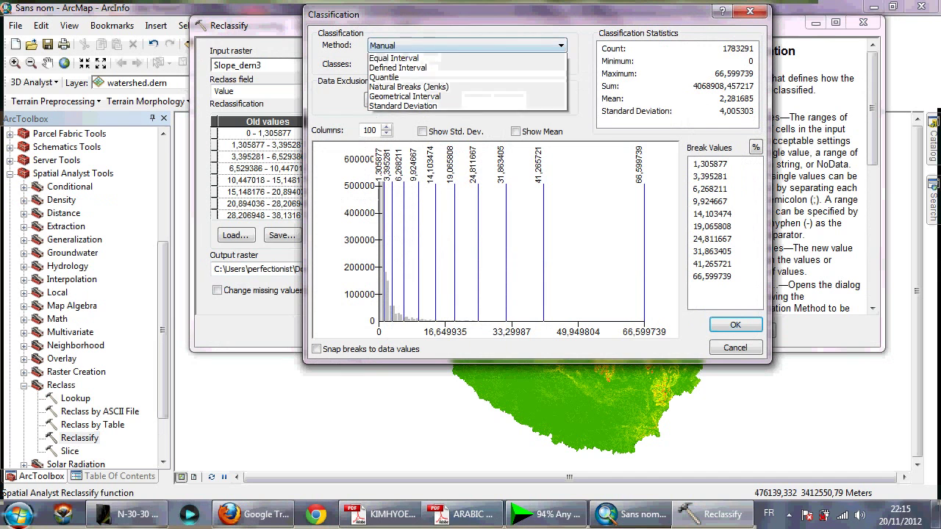
pyautogui.click(442, 78)
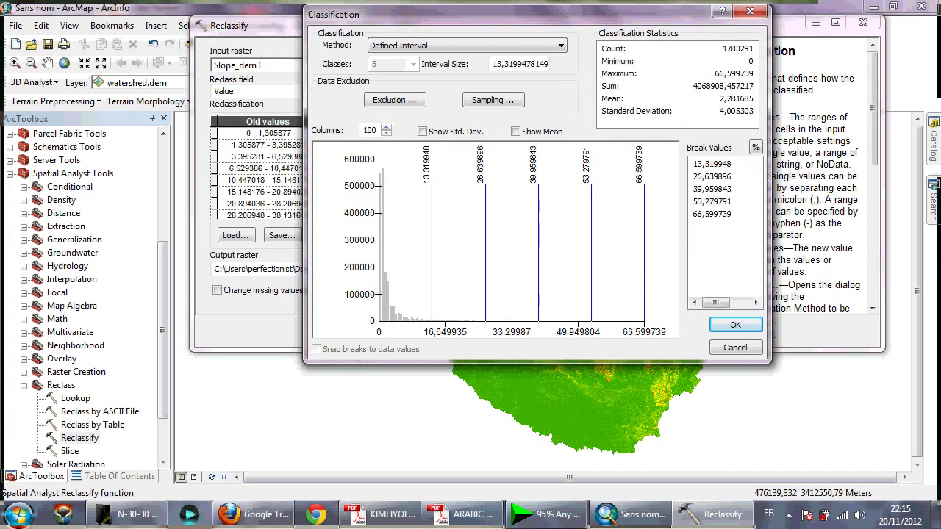
# Step: Consult Table 4.6 in the thesis PDF in Adobe Reader, return to ArcMap and set the first break value to 7
pyautogui.moveTo(382, 514)
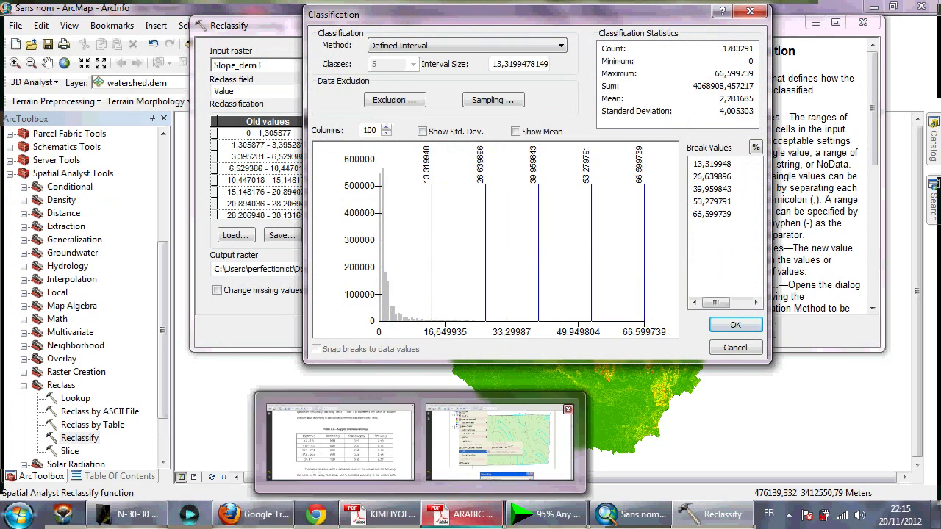
pyautogui.click(340, 441)
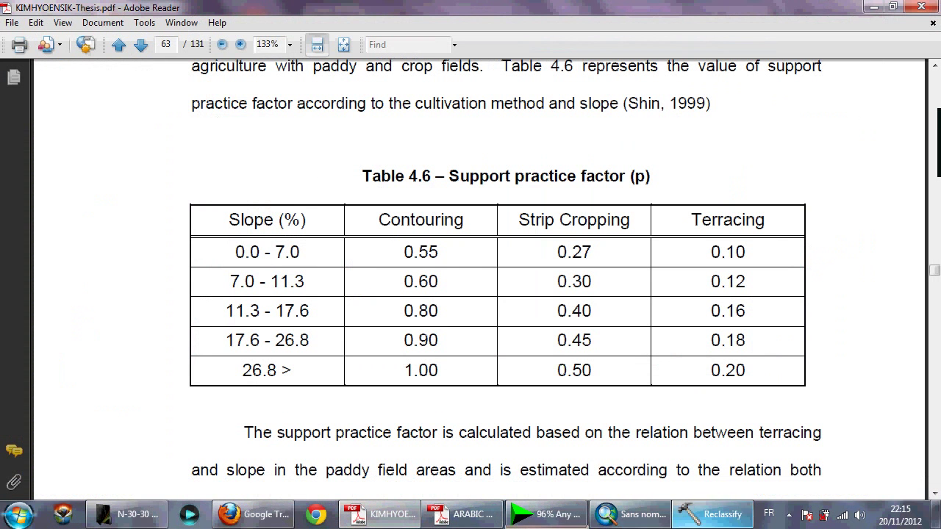
pyautogui.click(713, 515)
pyautogui.click(713, 164)
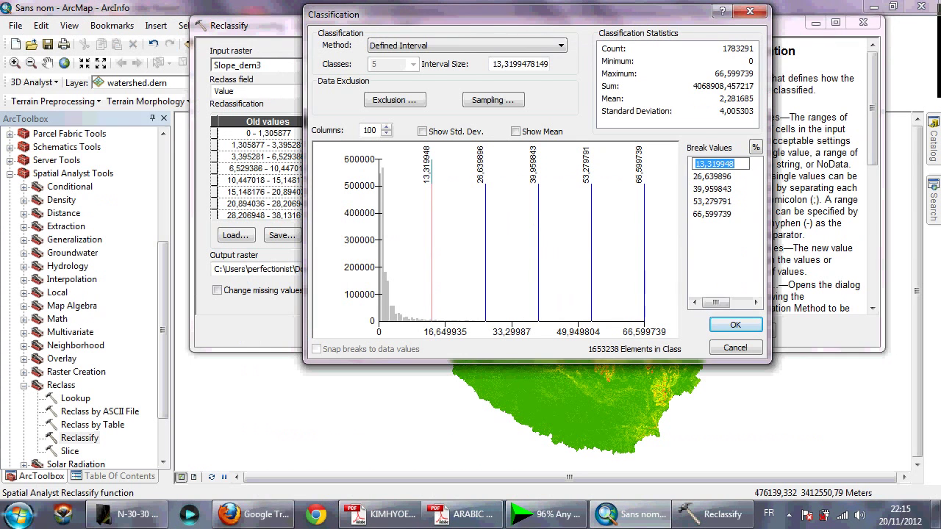
pyautogui.write('7')
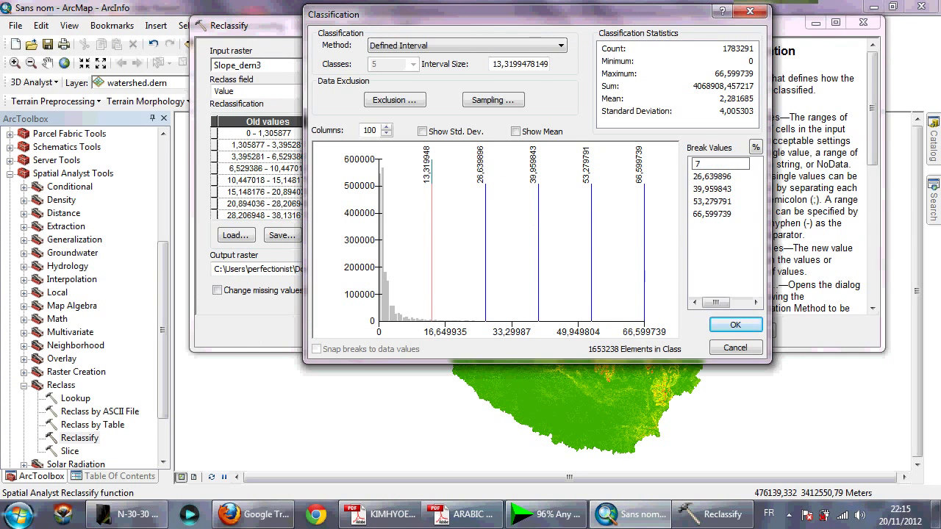
pyautogui.press('Return')
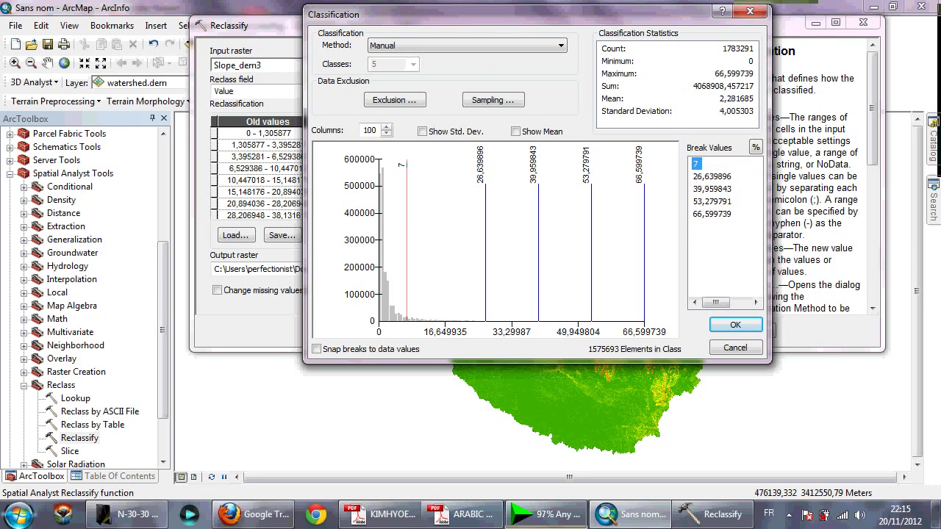
# Step: Check the second slope range in the thesis PDF, return to ArcMap and set the second break value to 11,3
pyautogui.click(383, 514)
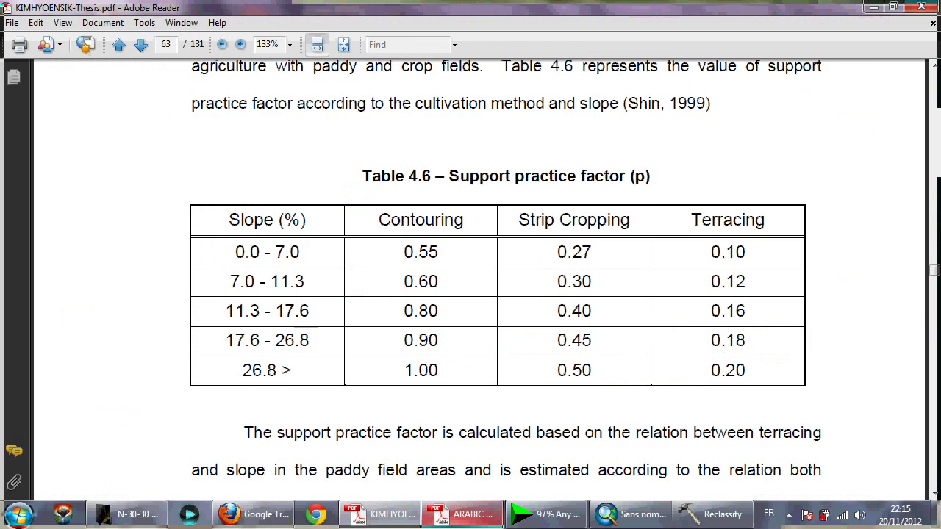
pyautogui.click(709, 513)
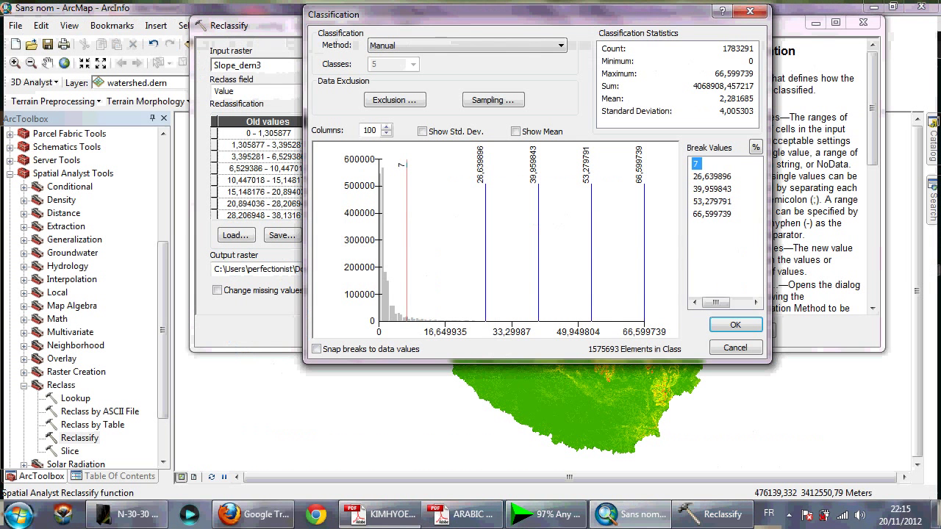
pyautogui.click(712, 176)
pyautogui.write('11,3')
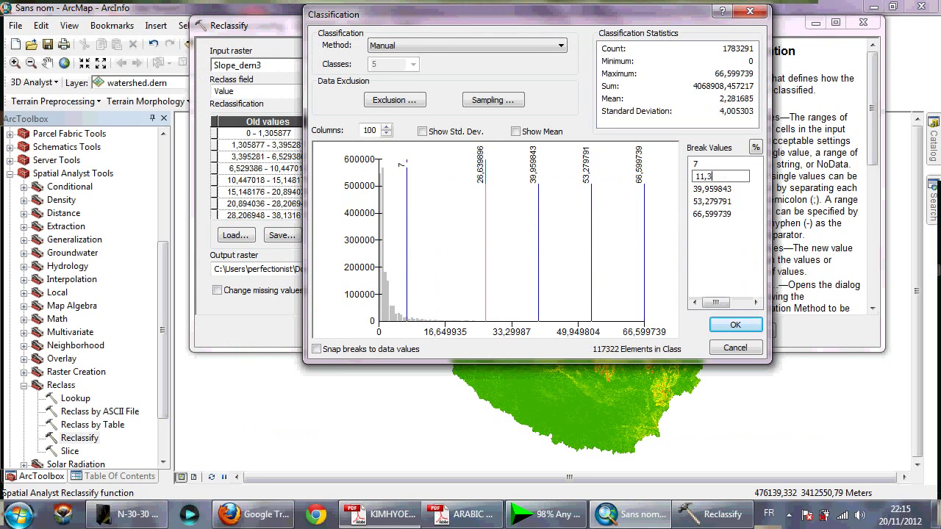
pyautogui.press('Return')
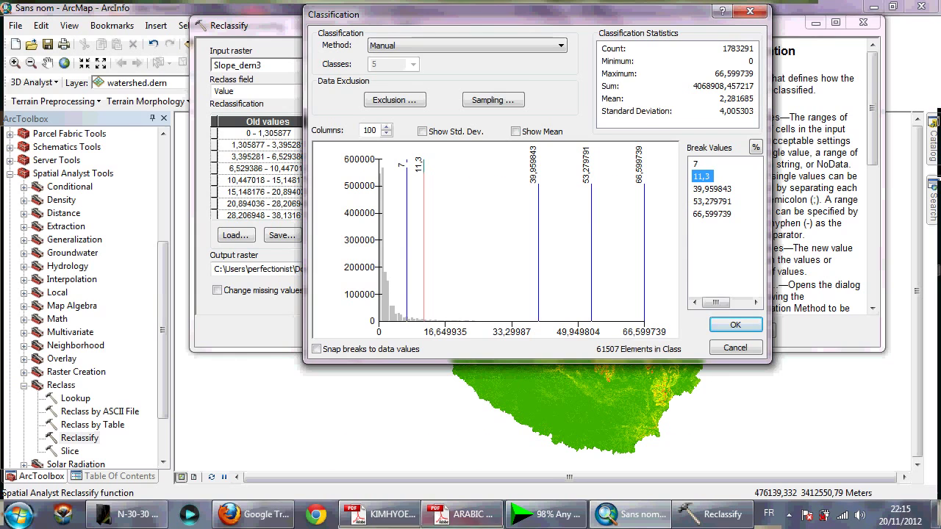
# Step: Check the third slope range in the thesis PDF, set the third break value to 17,6 in ArcMap and minimize the download notification
pyautogui.click(382, 514)
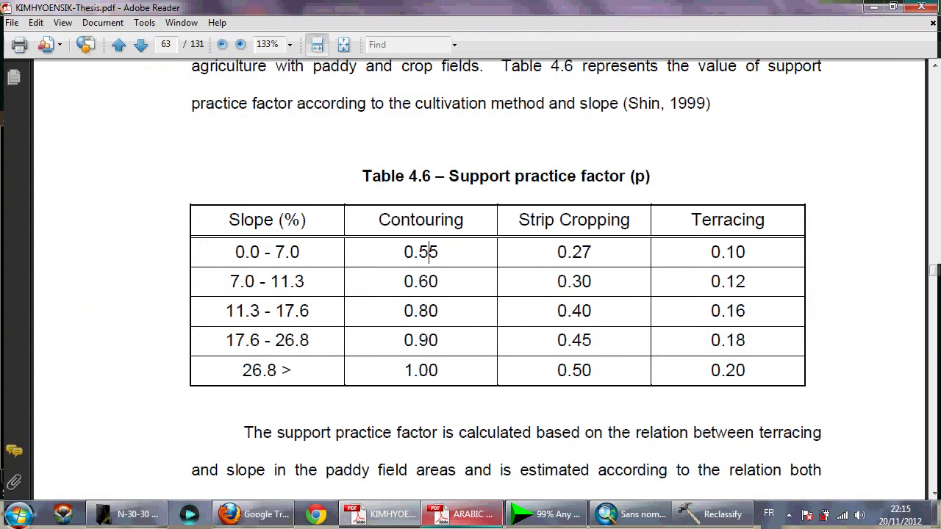
pyautogui.hotkey('alt', 'Tab')
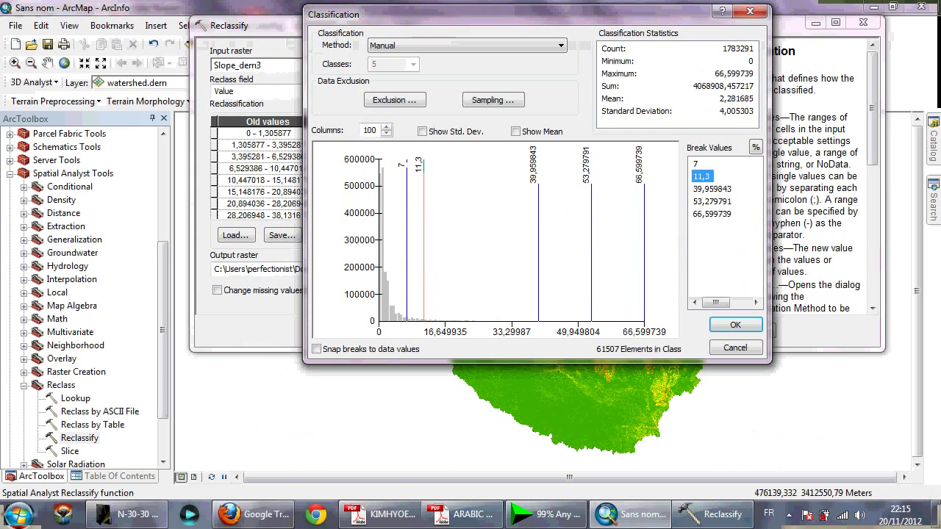
pyautogui.click(712, 189)
pyautogui.write('17,')
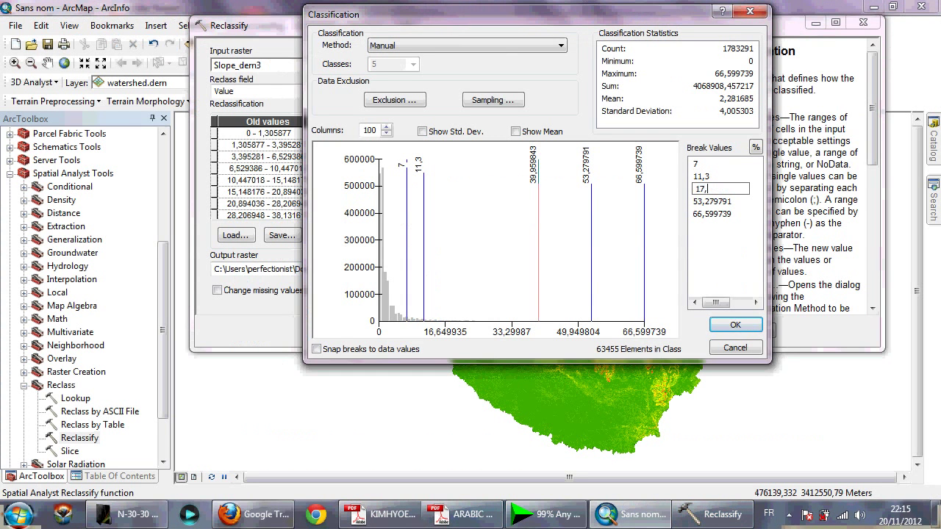
pyautogui.press('Return')
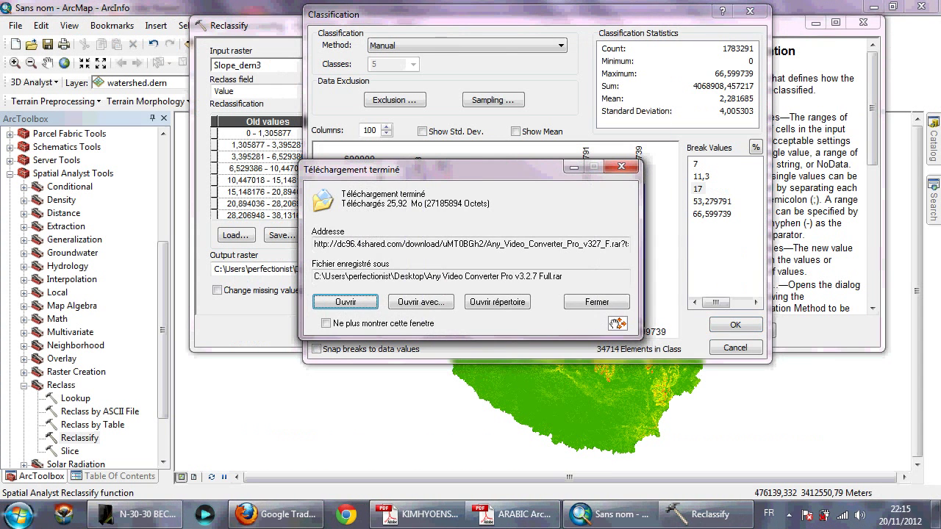
pyautogui.click(574, 167)
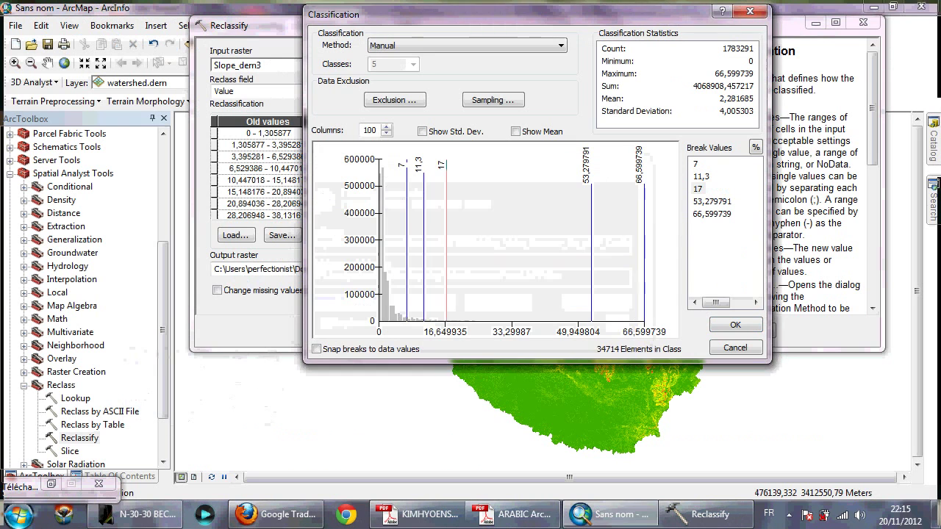
pyautogui.click(704, 189)
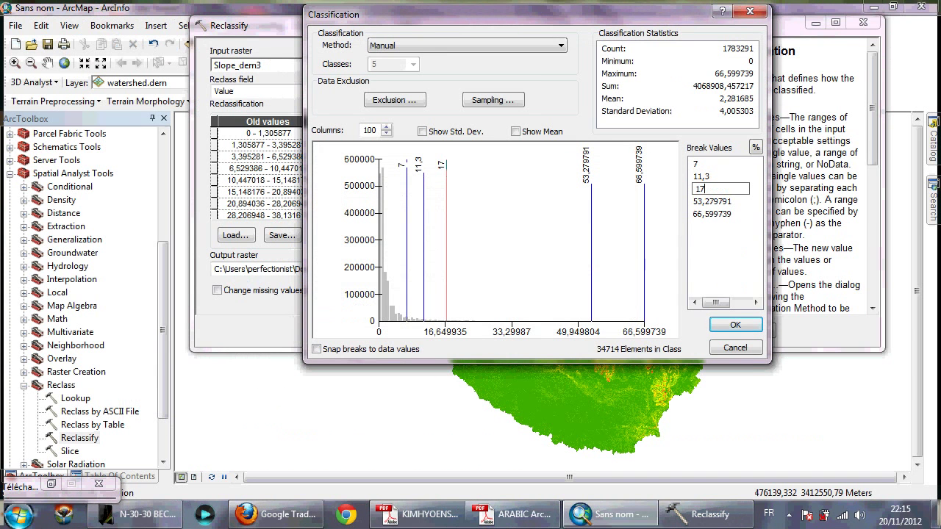
pyautogui.write('n')
pyautogui.press('BackSpace')
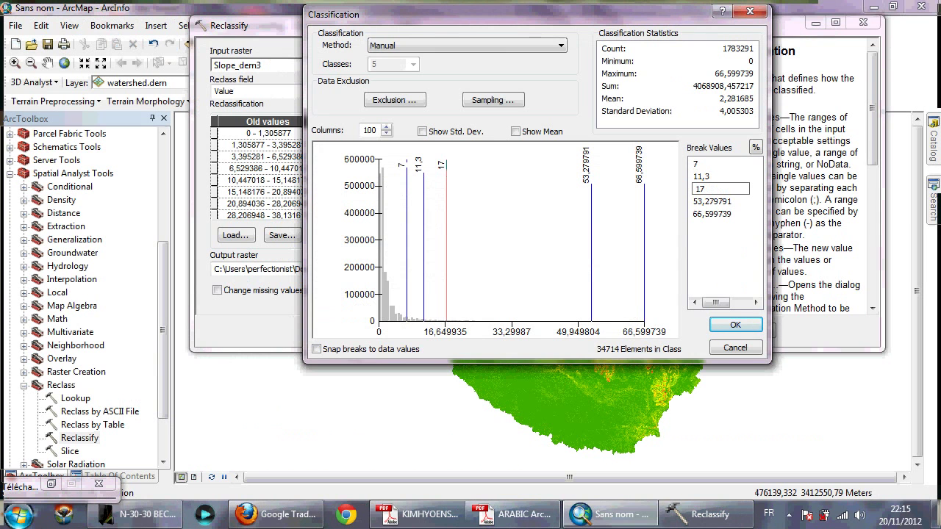
pyautogui.write(',6')
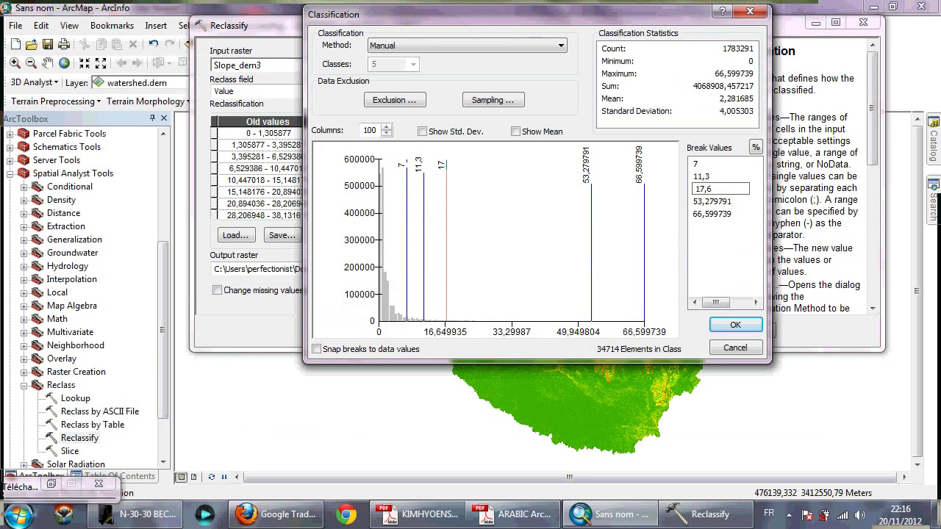
pyautogui.press('Return')
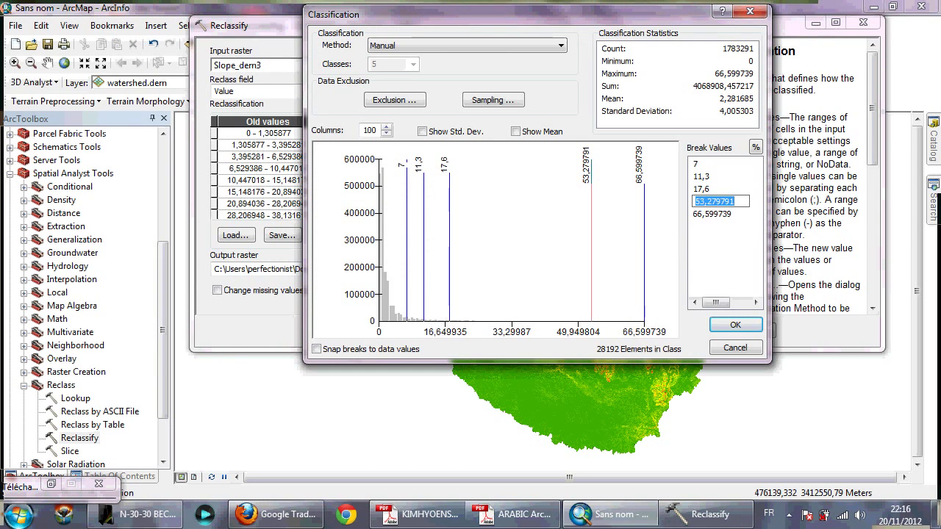
# Step: Check the fourth slope range in the thesis PDF, set the fourth break value to 26,8 in ArcMap and accept the classification
pyautogui.click(420, 515)
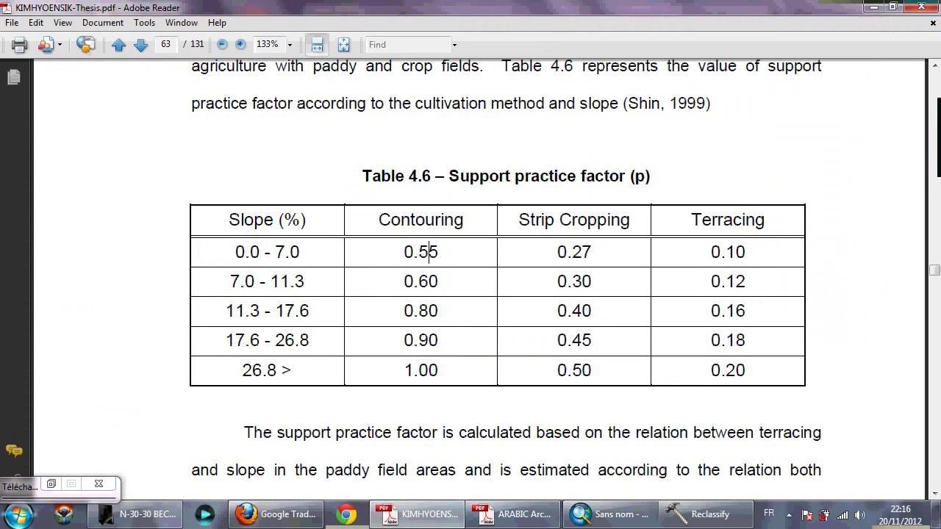
pyautogui.hotkey('alt', 'Tab')
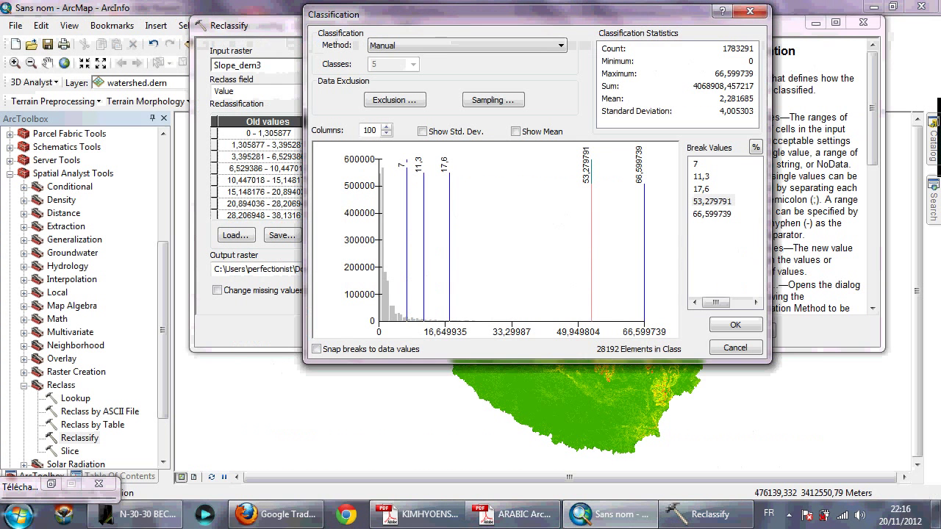
pyautogui.write('26')
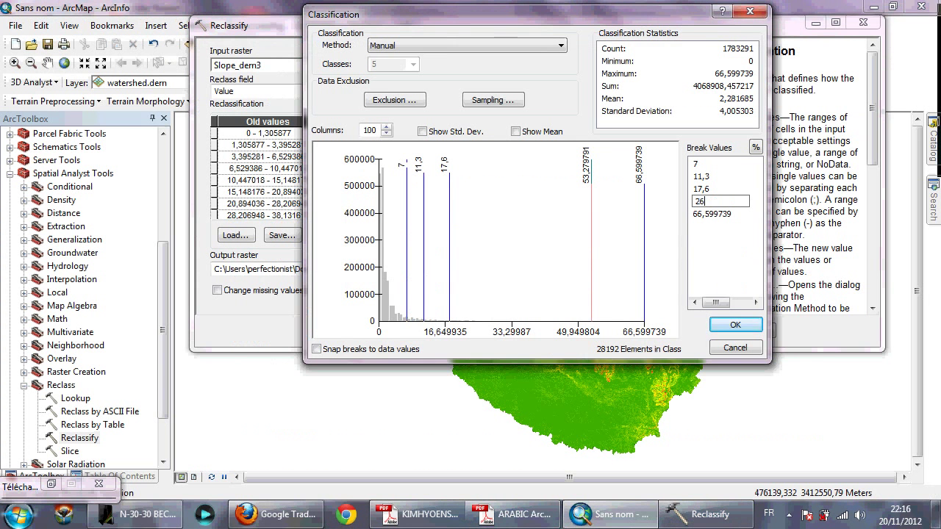
pyautogui.write('n8')
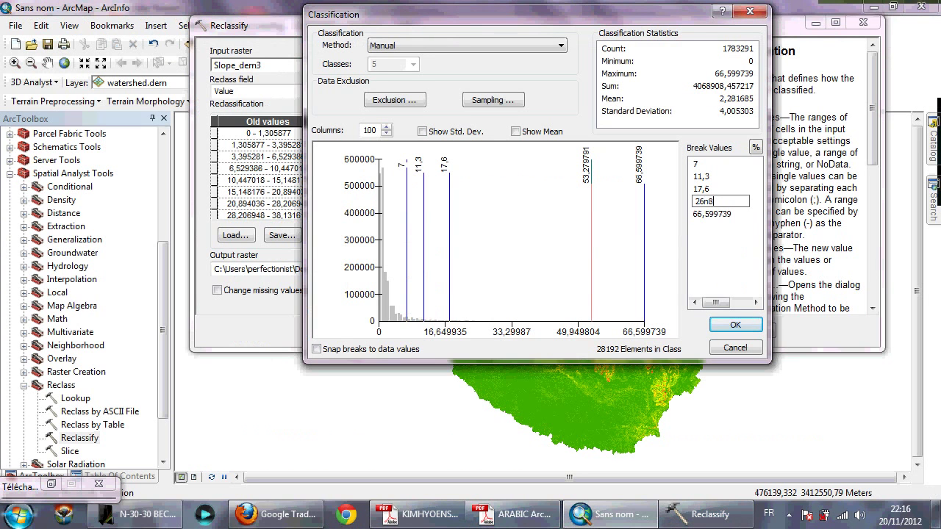
pyautogui.press('BackSpace')
pyautogui.press('BackSpace')
pyautogui.write(',8')
pyautogui.press('Return')
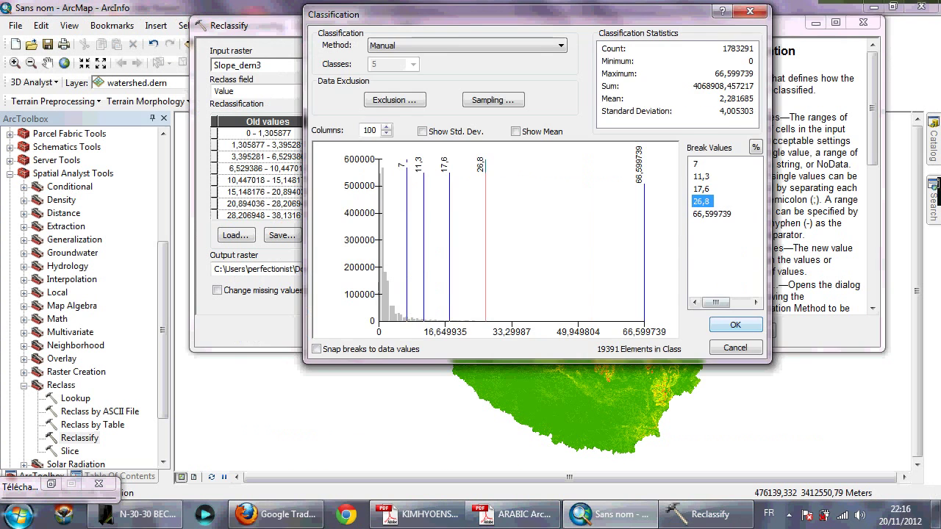
pyautogui.press('Return')
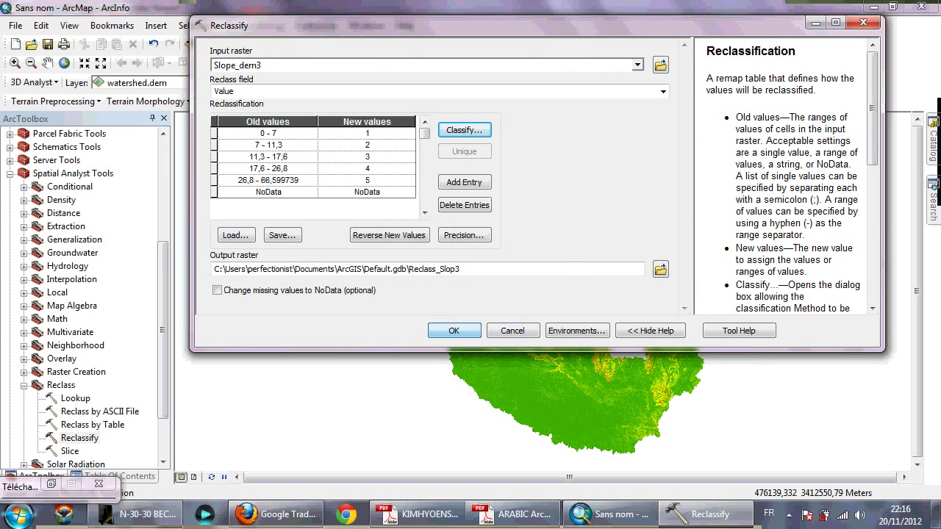
# Step: Run Reclassify with new values 1 to 5 and the default output raster, and show the layer list clear of the download window
pyautogui.click(454, 331)
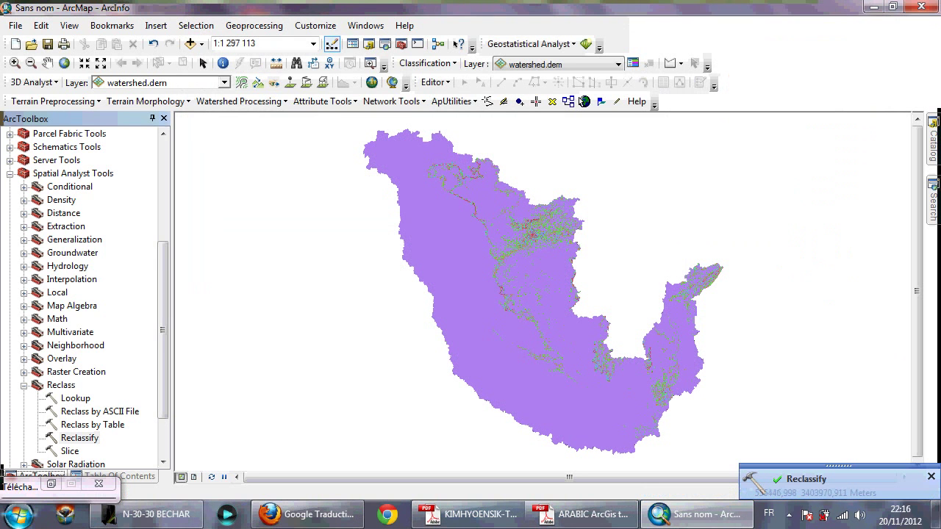
pyautogui.click(117, 476)
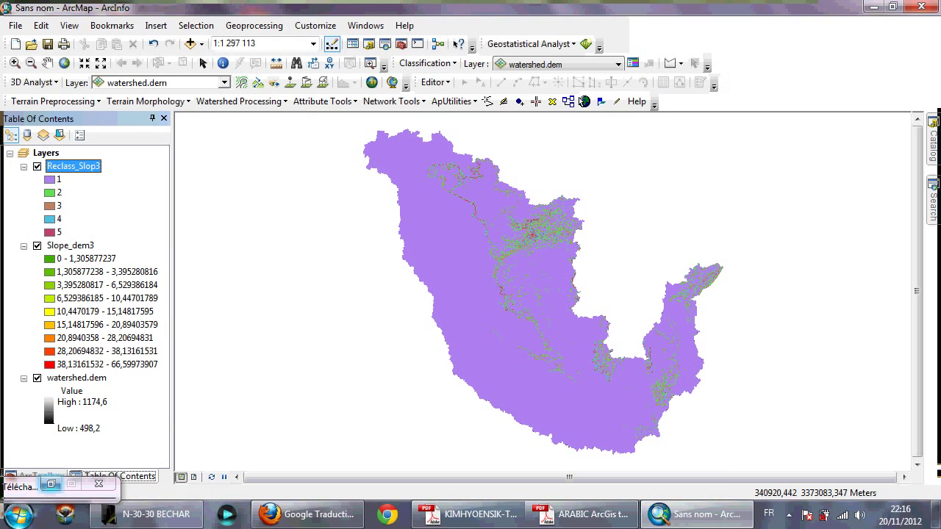
pyautogui.moveTo(25, 488); pyautogui.dragTo(921, 468)
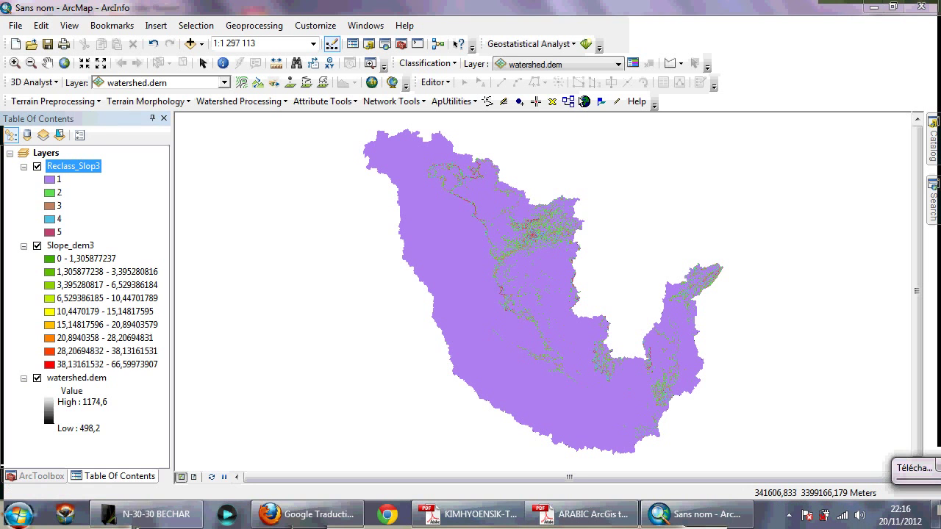
# Step: Collapse the Spatial Analyst toolset in ArcToolbox and open the Raster to Polygon conversion tool
pyautogui.click(36, 476)
pyautogui.press('Left')
pyautogui.press('Left')
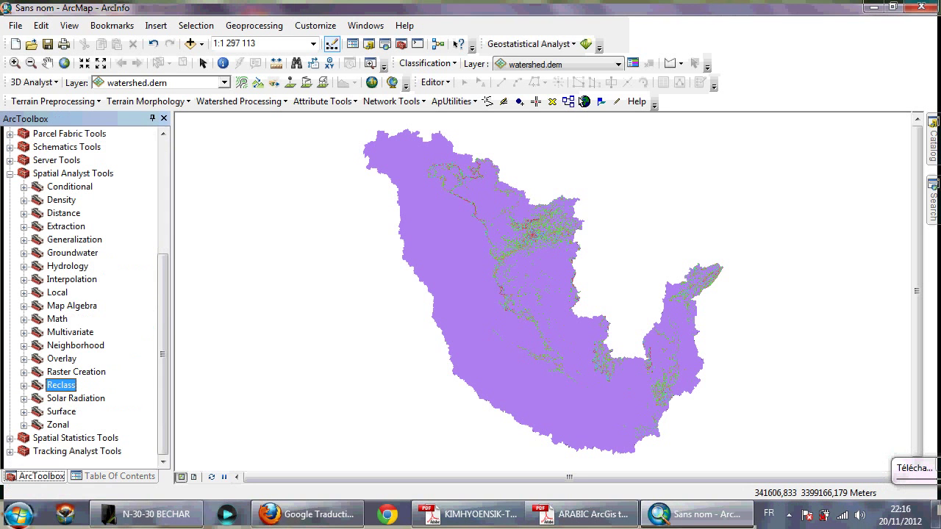
pyautogui.press('Left')
pyautogui.press('Left')
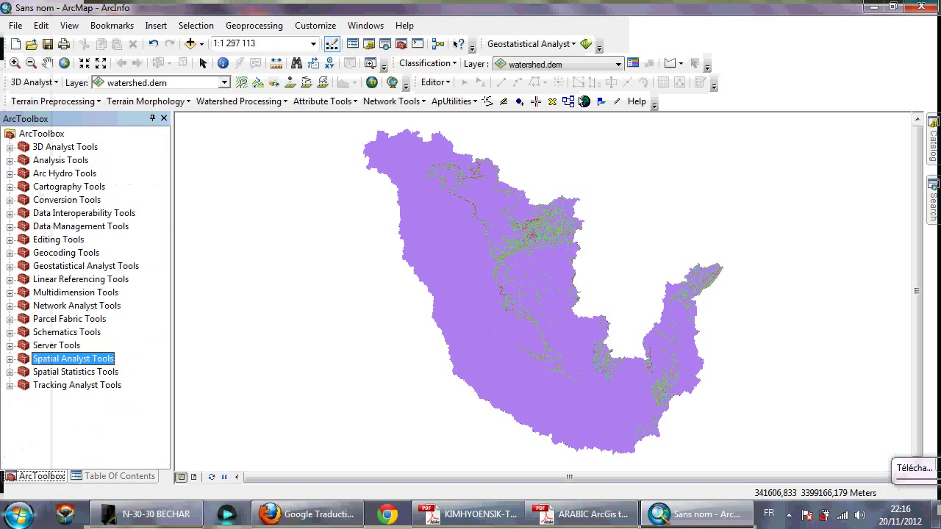
pyautogui.click(10, 200)
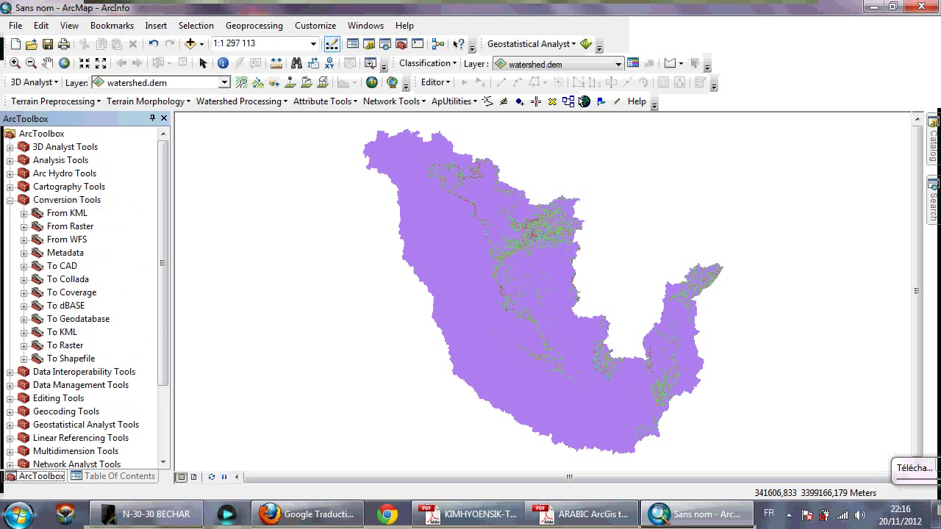
pyautogui.click(24, 227)
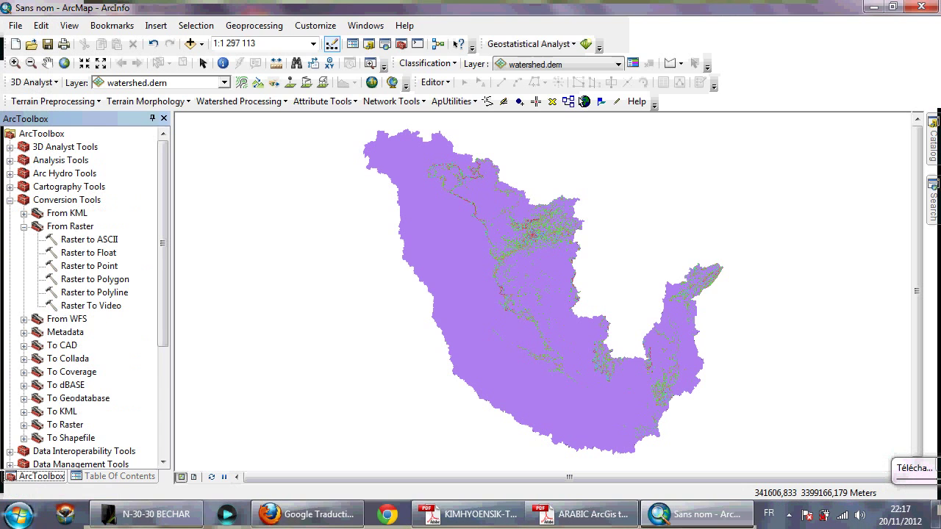
pyautogui.doubleClick(95, 280)
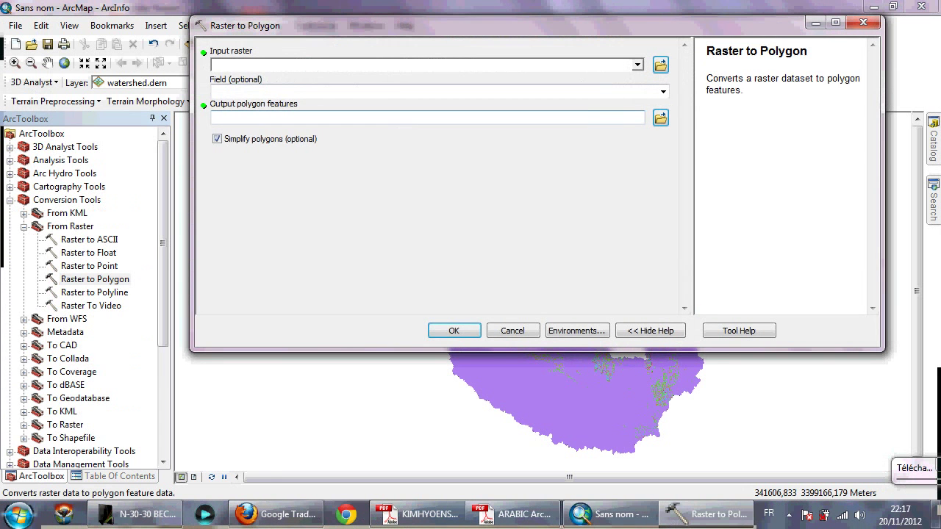
# Step: Convert the Reclass_Slop3 raster to simplified polygons using the Value field and the default output RasterT_Reclass3
pyautogui.click(637, 65)
pyautogui.click(269, 78)
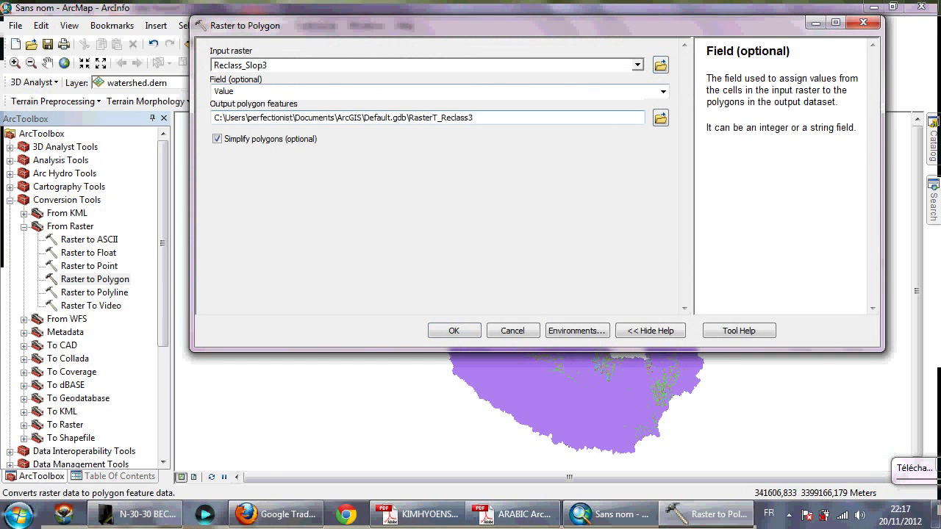
pyautogui.click(664, 92)
pyautogui.click(663, 92)
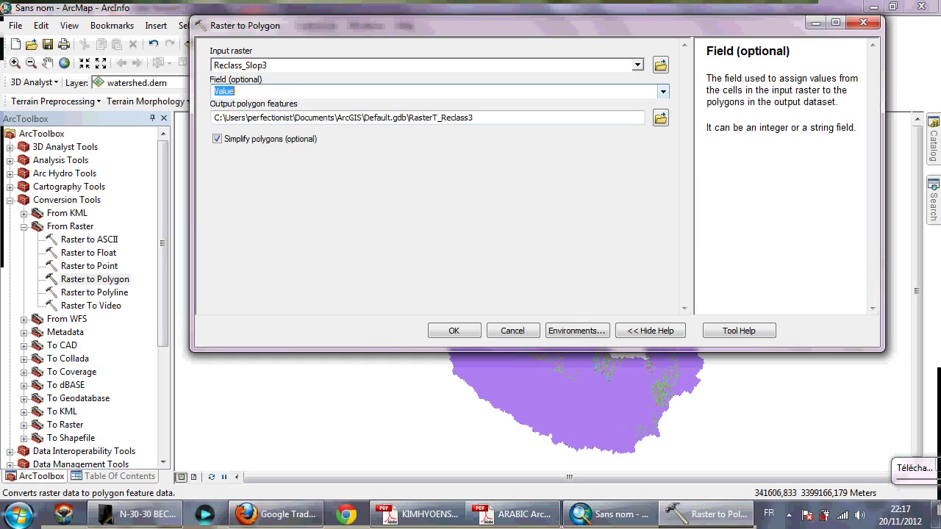
pyautogui.press('Return')
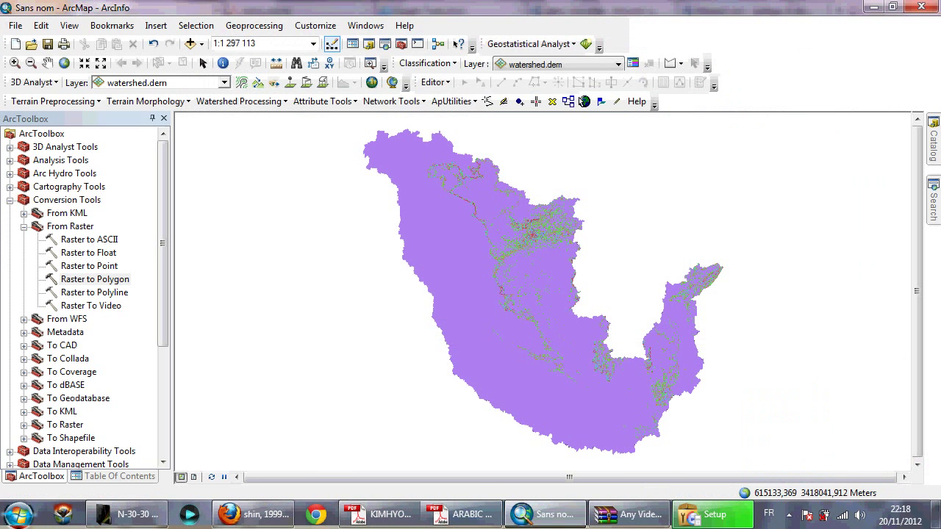
pyautogui.click(555, 375)
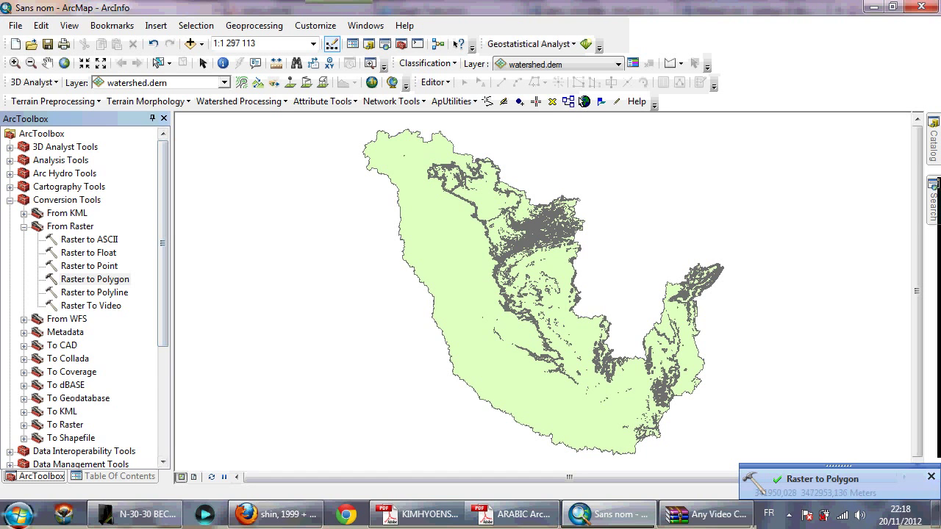
# Step: Show the layer list and hide the Slope_dem3, watershed.dem and Reclass_Slop3 layers
pyautogui.click(119, 476)
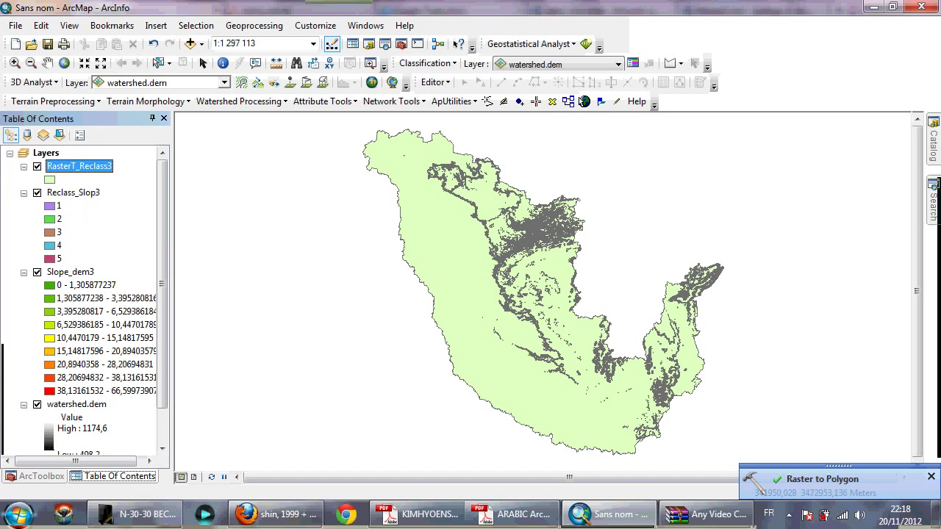
pyautogui.click(37, 272)
pyautogui.click(37, 405)
pyautogui.click(37, 194)
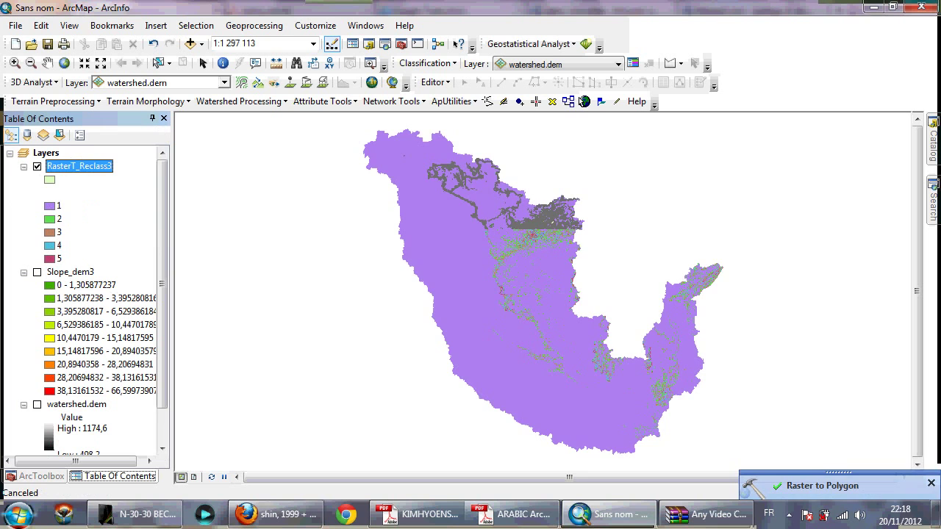
pyautogui.click(73, 193)
pyautogui.moveTo(163, 286)
pyautogui.mouseDown()
pyautogui.moveTo(162, 318)
pyautogui.moveTo(162, 293)
pyautogui.mouseUp()
pyautogui.keyDown('ctrl'); pyautogui.click(80, 166); pyautogui.keyUp('ctrl')
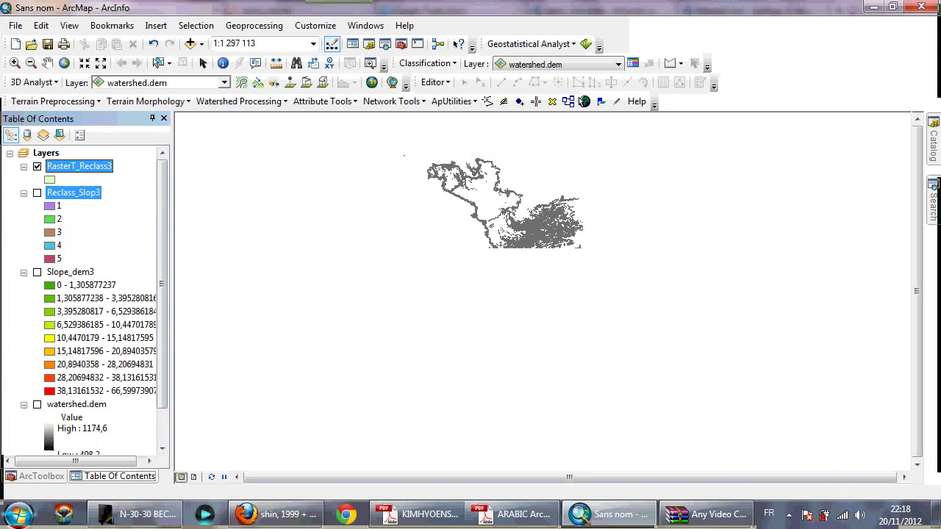
# Step: Open the attribute table of RasterT_Reclass3 and sort its records by grid_code in ascending order
pyautogui.click(79, 166)
pyautogui.rightClick(86, 166)
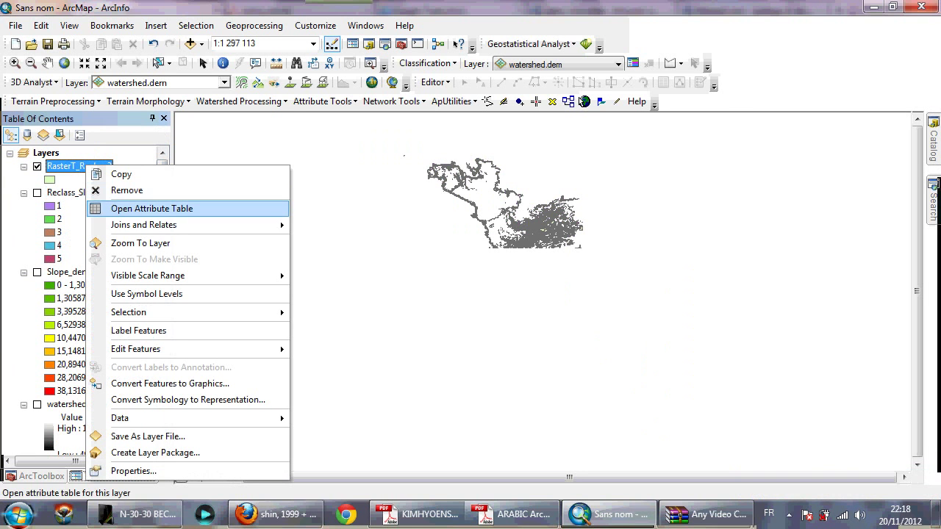
pyautogui.click(152, 209)
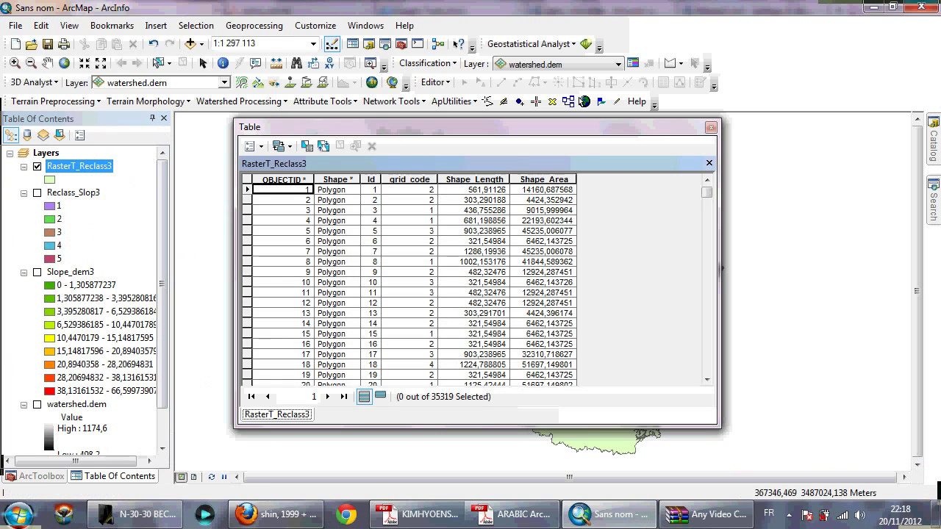
pyautogui.click(250, 146)
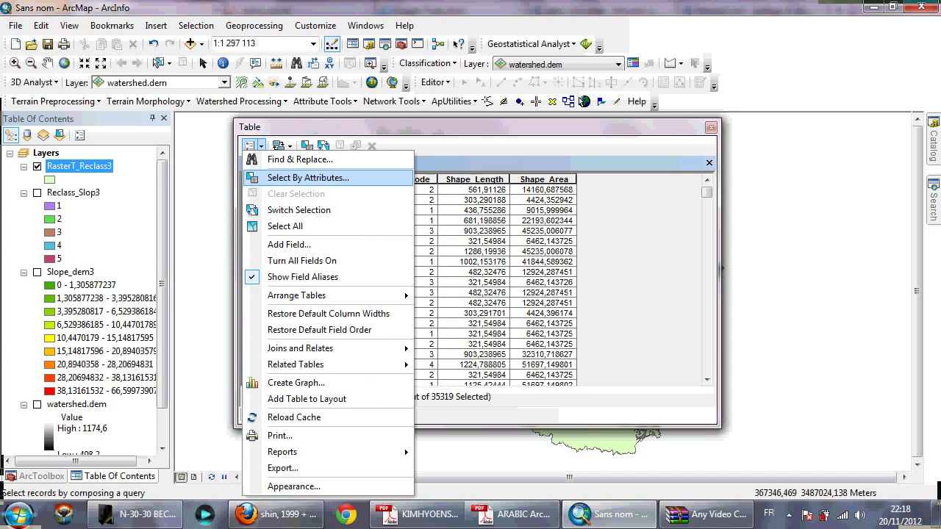
pyautogui.click(308, 178)
pyautogui.click(410, 180)
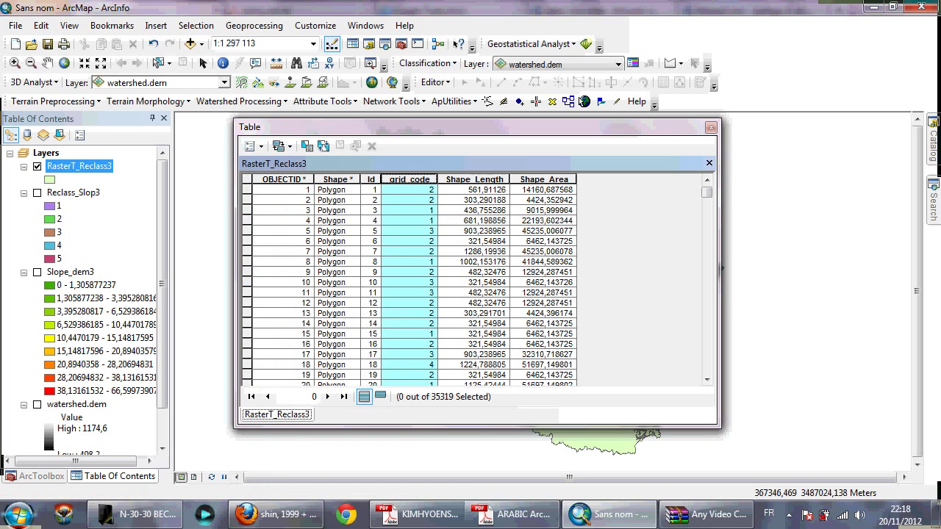
pyautogui.rightClick(402, 179)
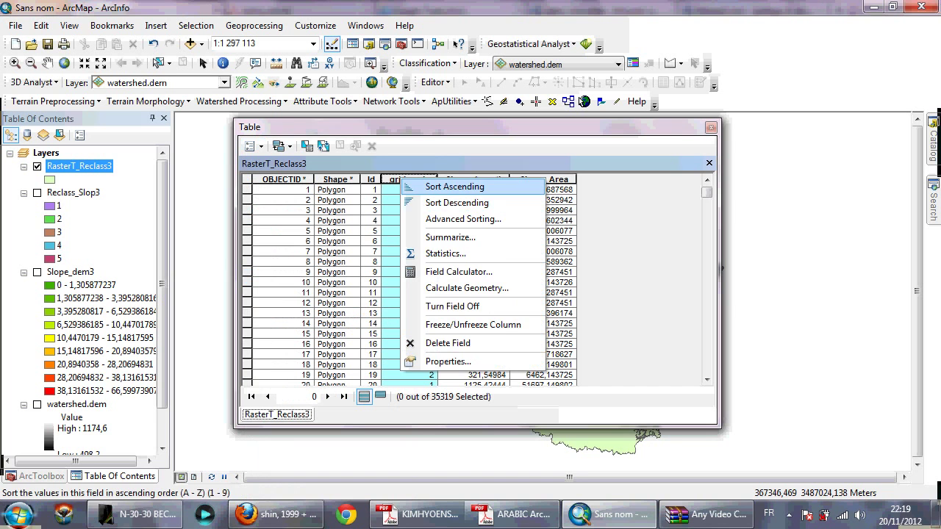
pyautogui.click(455, 187)
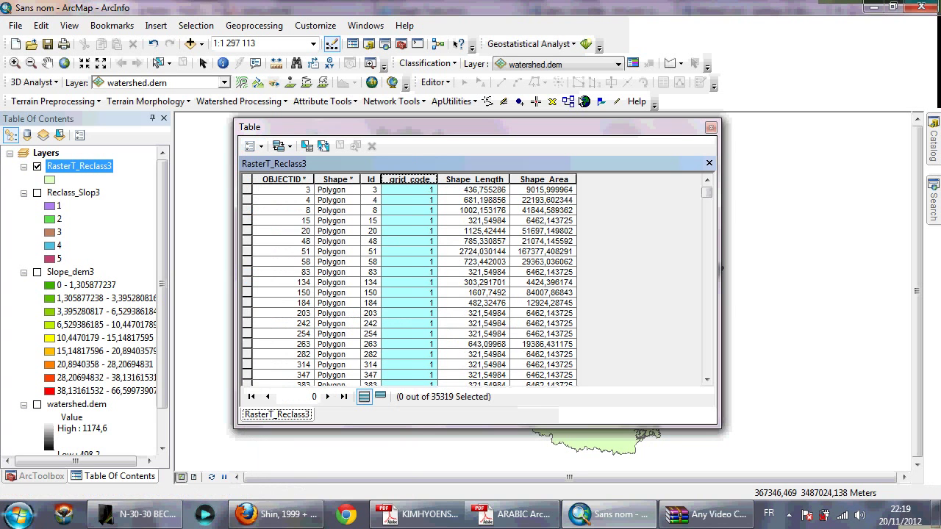
# Step: Select the records where "grid_code"=1 by attributes, and move the table lower to uncover the map
pyautogui.click(254, 146)
pyautogui.click(308, 177)
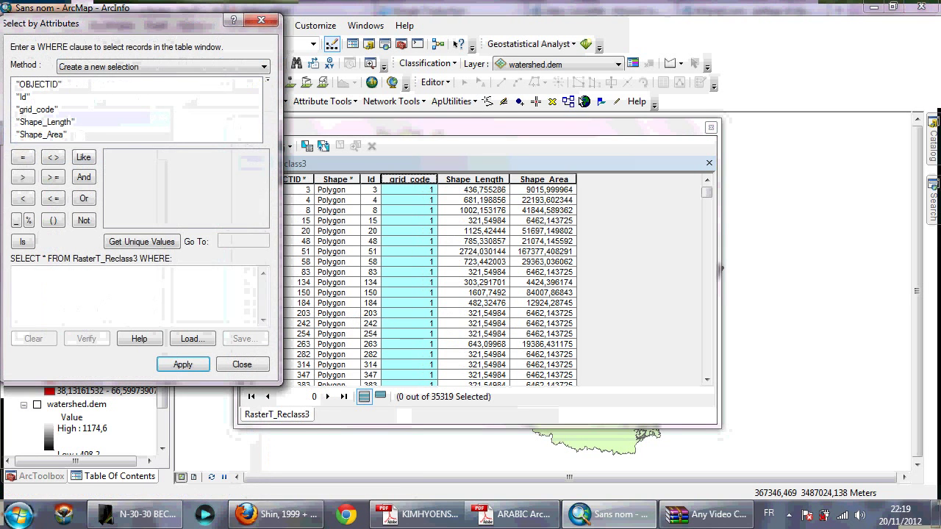
pyautogui.click(37, 109)
pyautogui.doubleClick(37, 108)
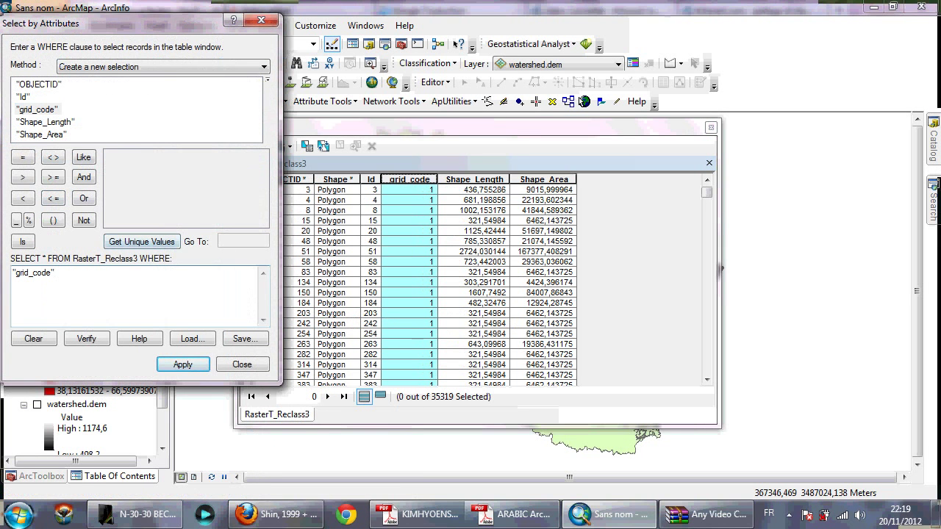
pyautogui.click(142, 241)
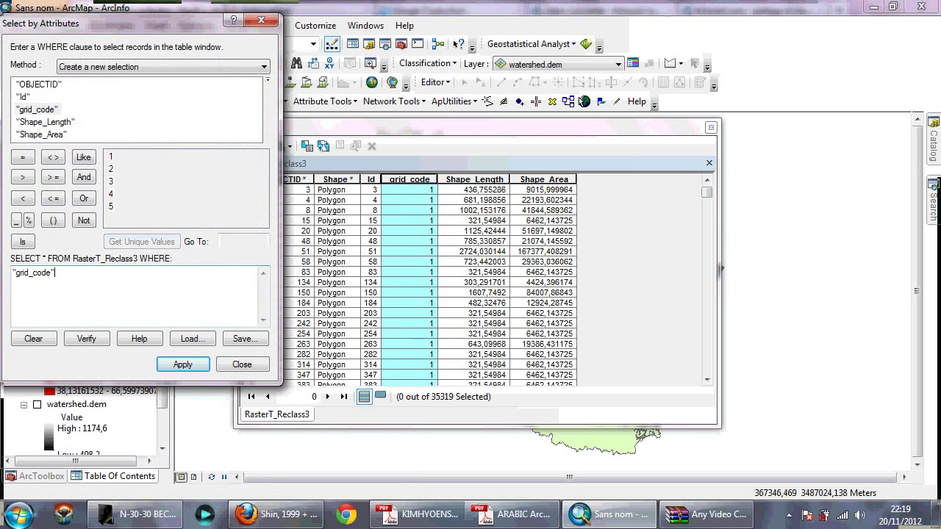
pyautogui.write('=1')
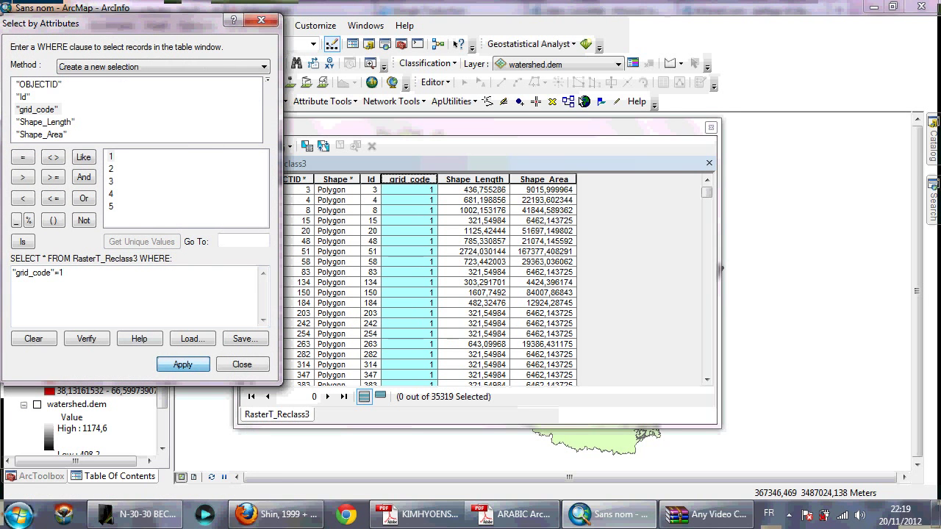
pyautogui.click(182, 365)
pyautogui.moveTo(470, 127); pyautogui.dragTo(546, 252)
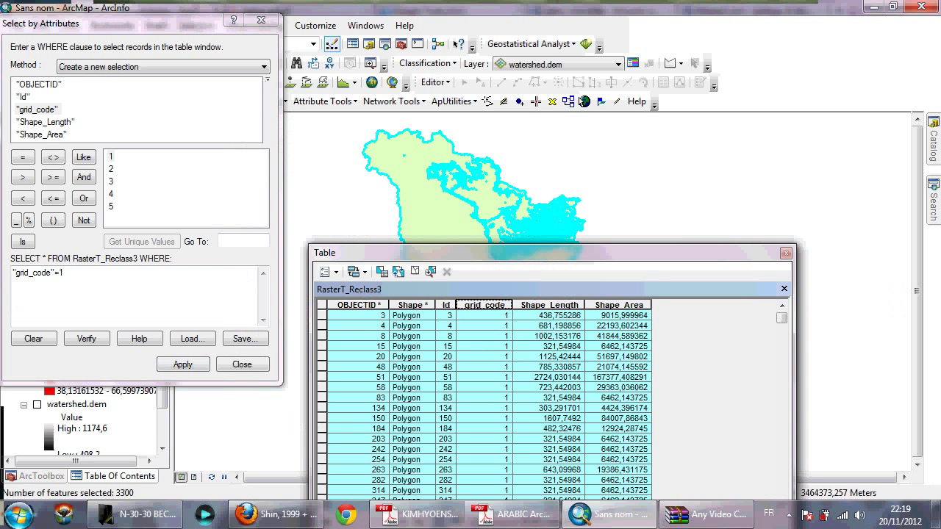
pyautogui.click(243, 364)
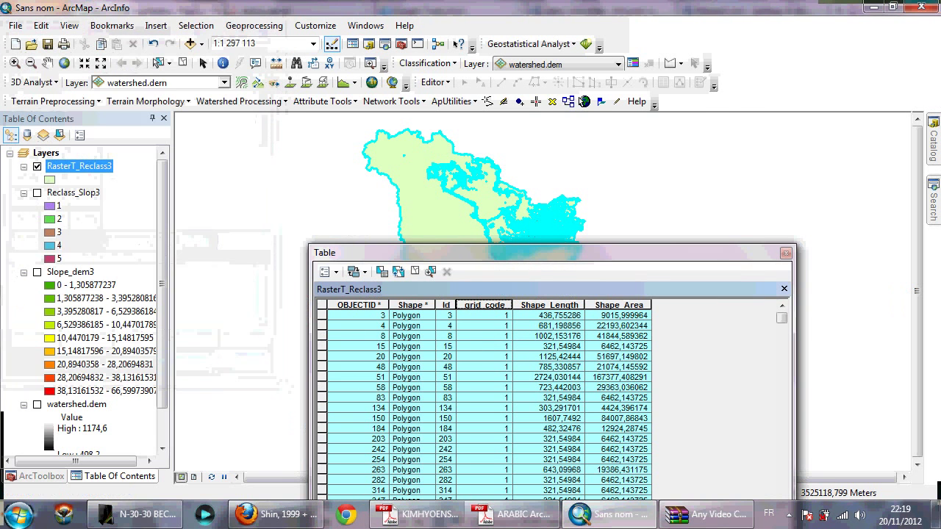
# Step: Start editing RasterT_Reclass3 and merge the selected grid_code 1 polygons into one feature with the default merge target
pyautogui.click(435, 83)
pyautogui.click(466, 99)
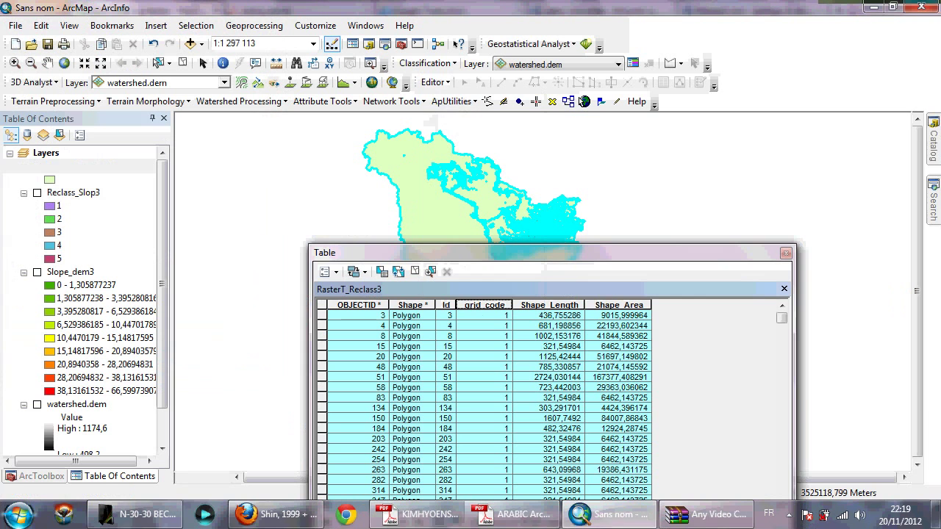
pyautogui.click(433, 81)
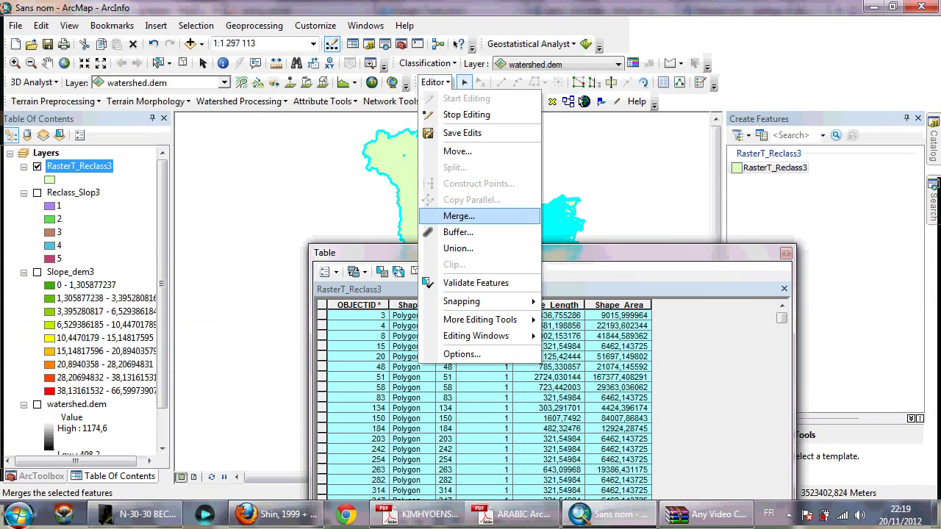
pyautogui.click(459, 216)
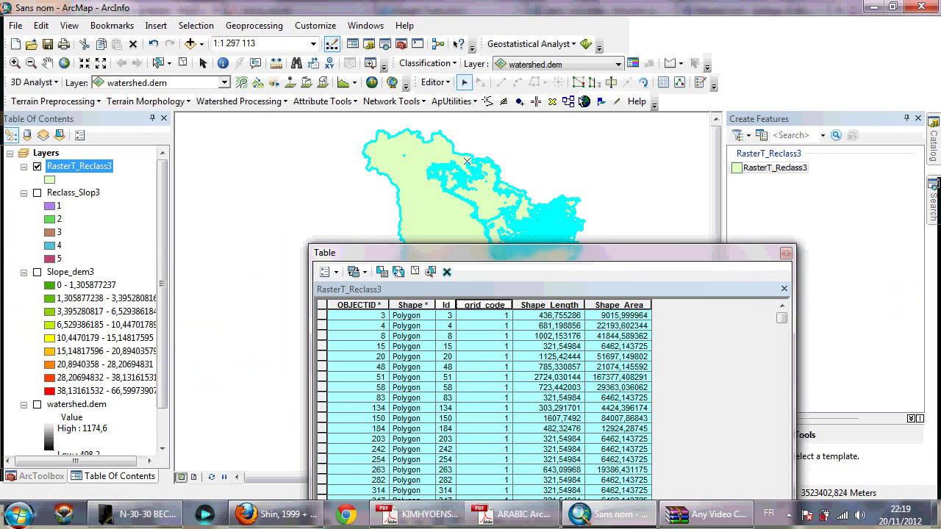
pyautogui.press('Return')
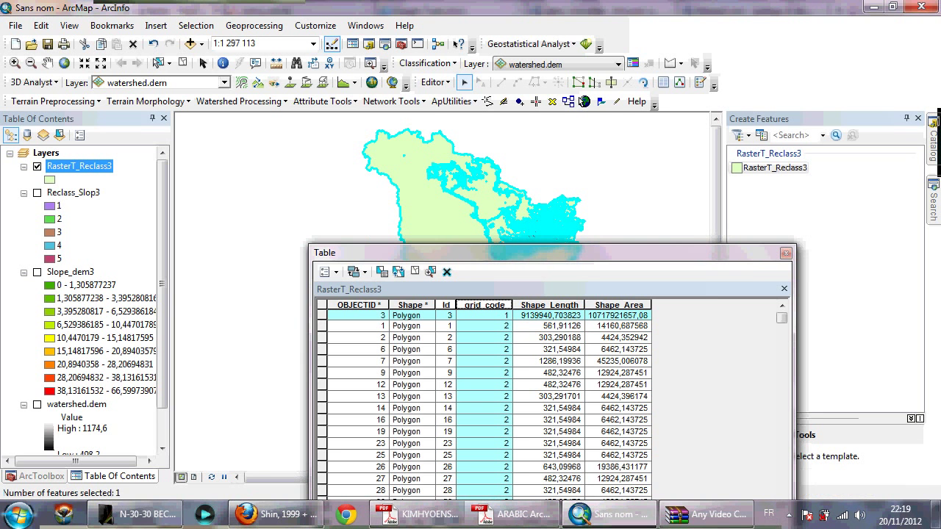
# Step: Shift the table aside and make a new attribute selection of the records where "grid_code"=2
pyautogui.moveTo(367, 252); pyautogui.dragTo(193, 260)
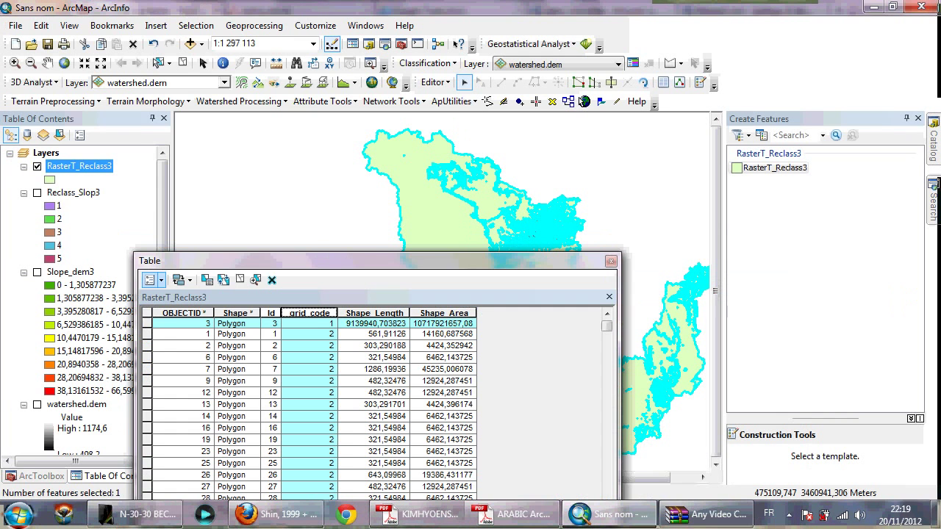
pyautogui.click(153, 280)
pyautogui.click(208, 28)
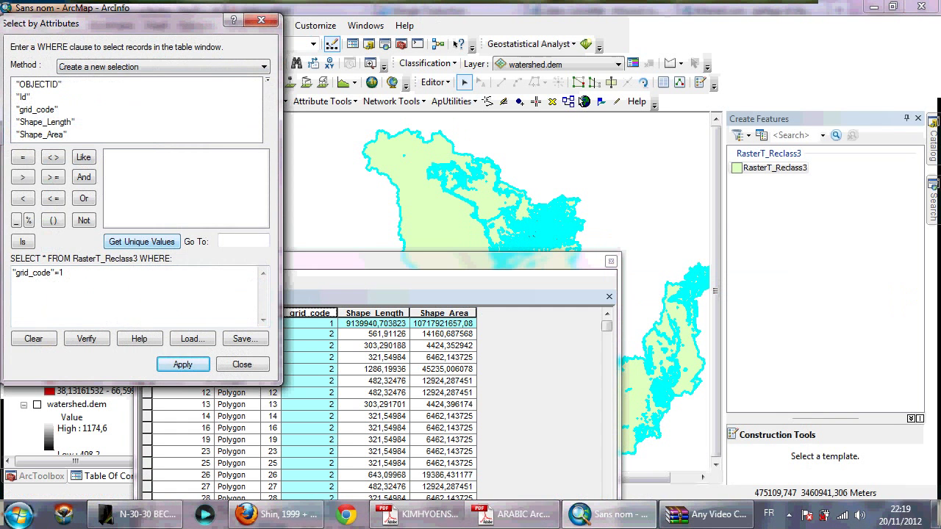
pyautogui.moveTo(65, 273); pyautogui.dragTo(13, 273)
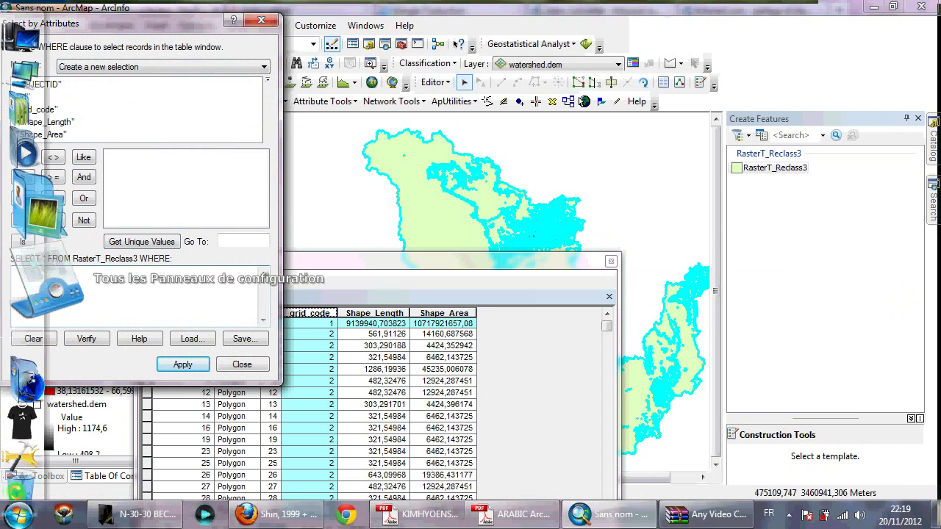
pyautogui.press('BackSpace')
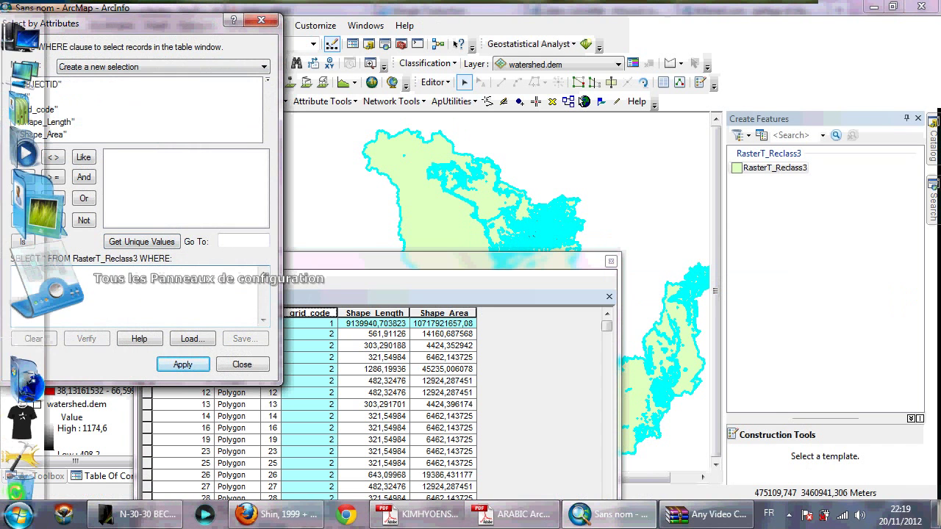
pyautogui.doubleClick(37, 110)
pyautogui.click(141, 241)
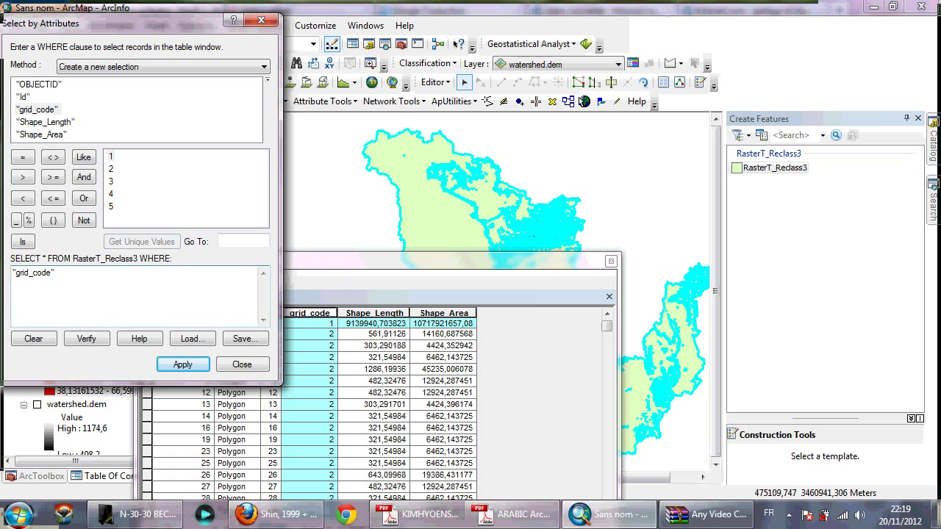
pyautogui.write('2')
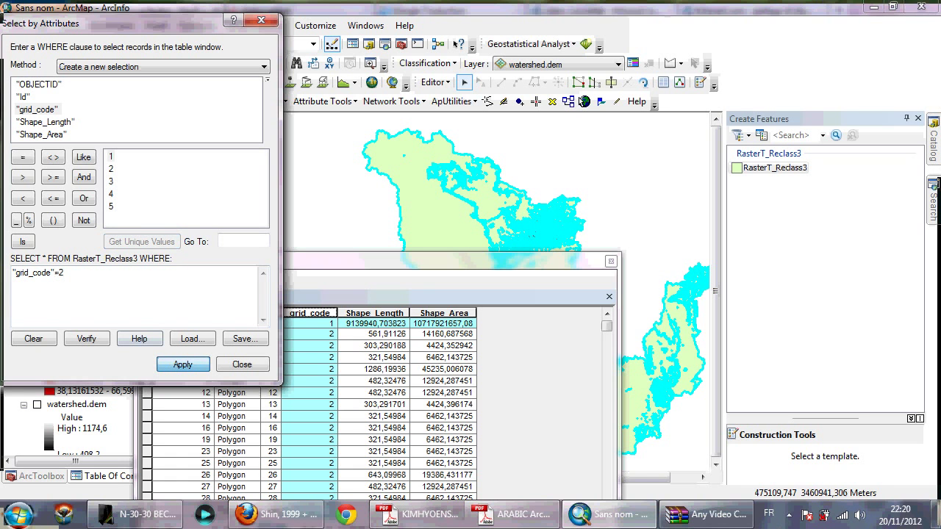
pyautogui.click(184, 364)
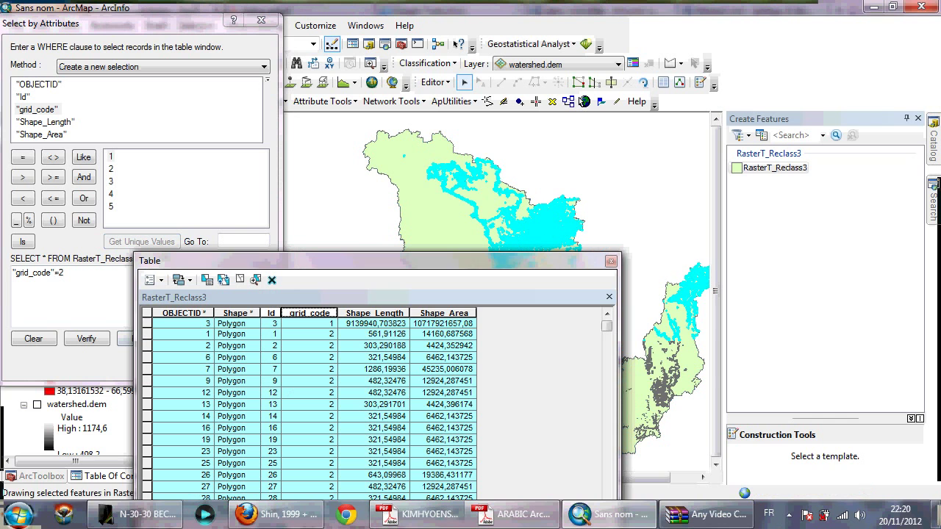
# Step: Merge the selected grid_code 2 polygons into the feature RasterT_Reclass3 - 1
pyautogui.click(434, 82)
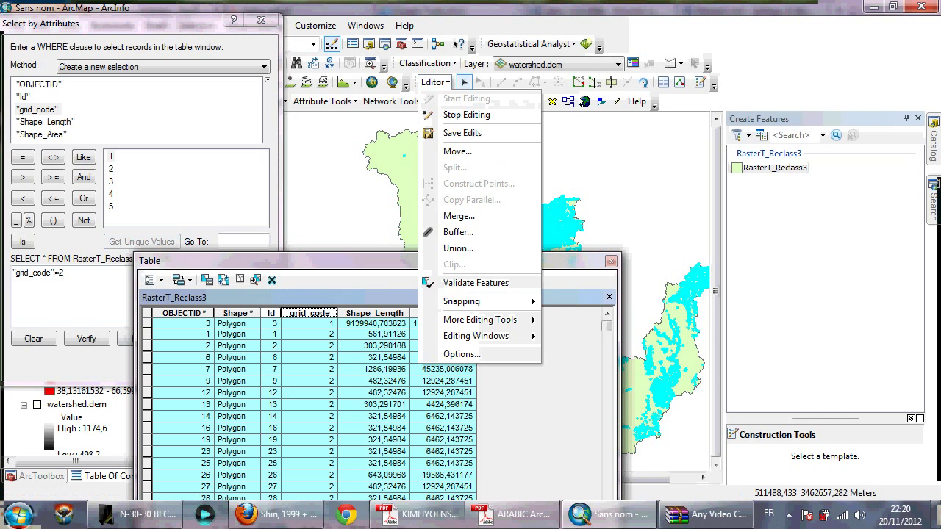
pyautogui.click(458, 217)
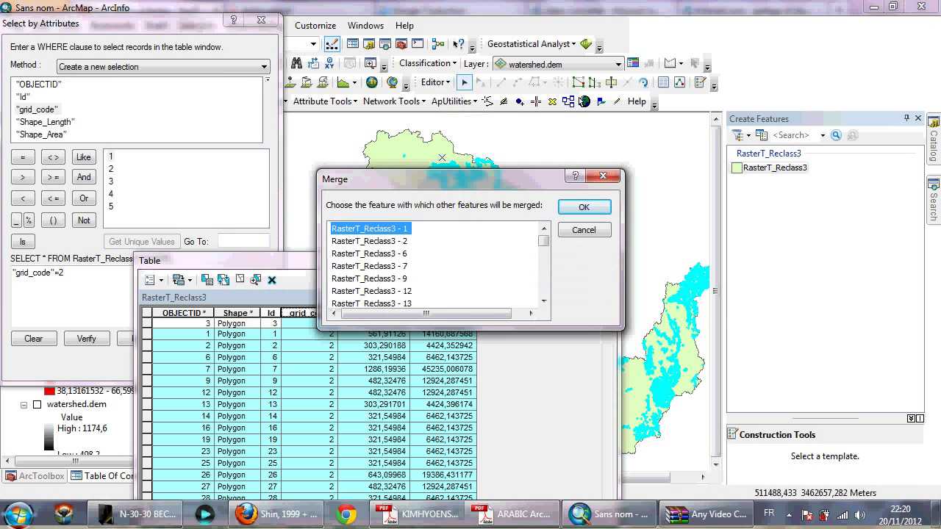
pyautogui.press('Return')
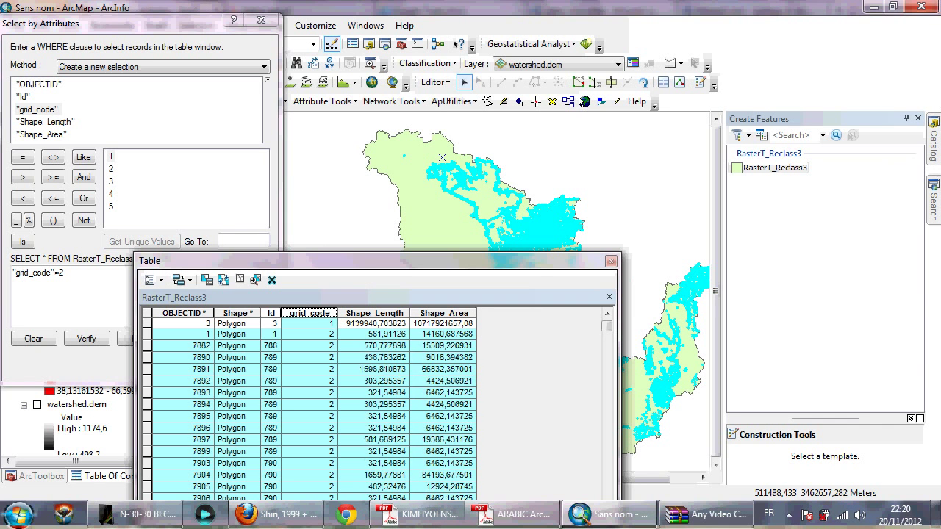
pyautogui.scroll(-20, 379, 411)
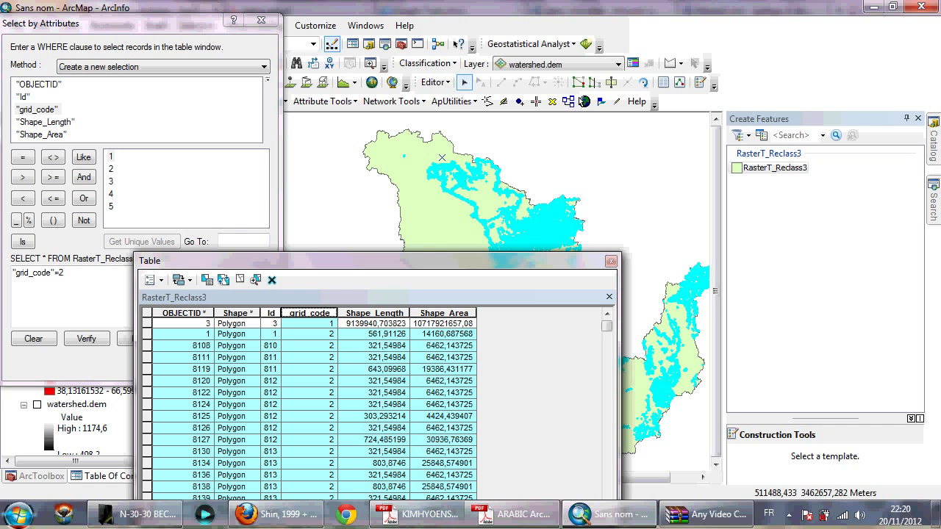
pyautogui.scroll(-20, 375, 412)
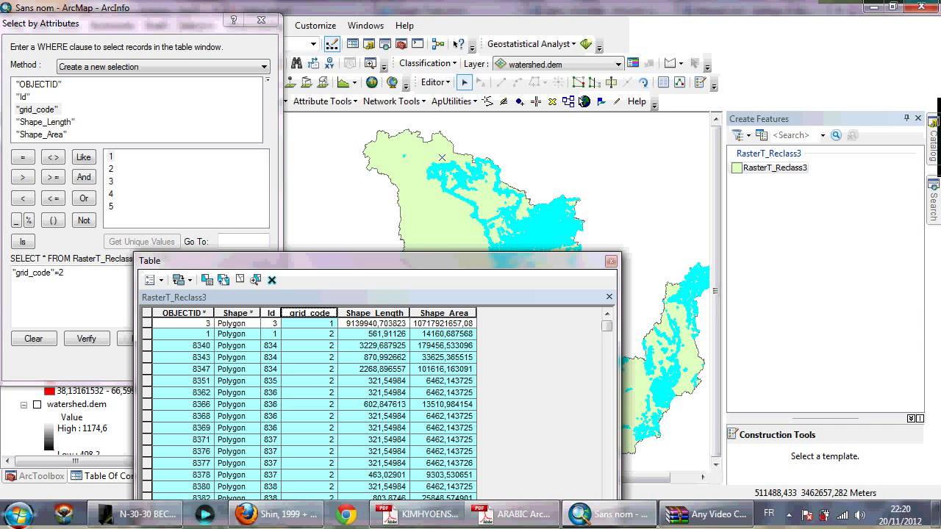
# Step: Select the records where "grid_code"=3 and merge them into the feature RasterT_Reclass3 - 5
pyautogui.scroll(-20, 375, 412)
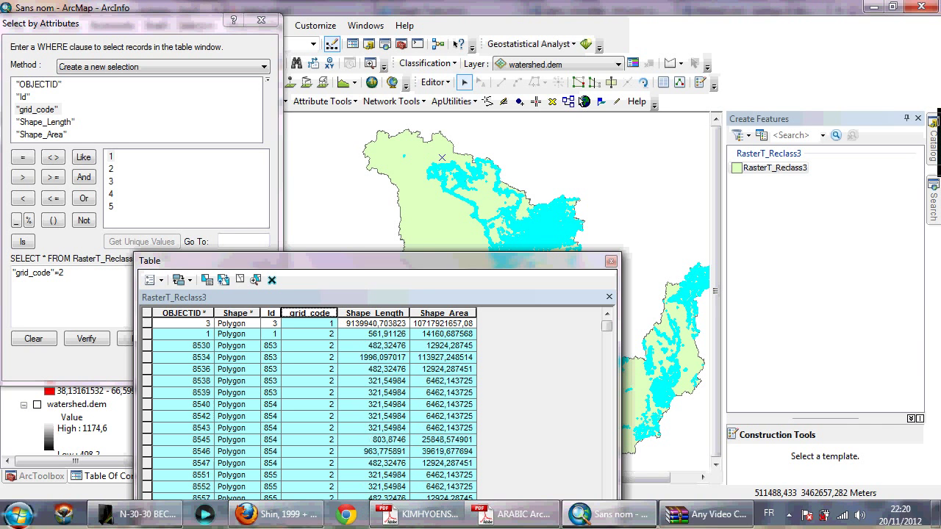
pyautogui.scroll(-15, 375, 411)
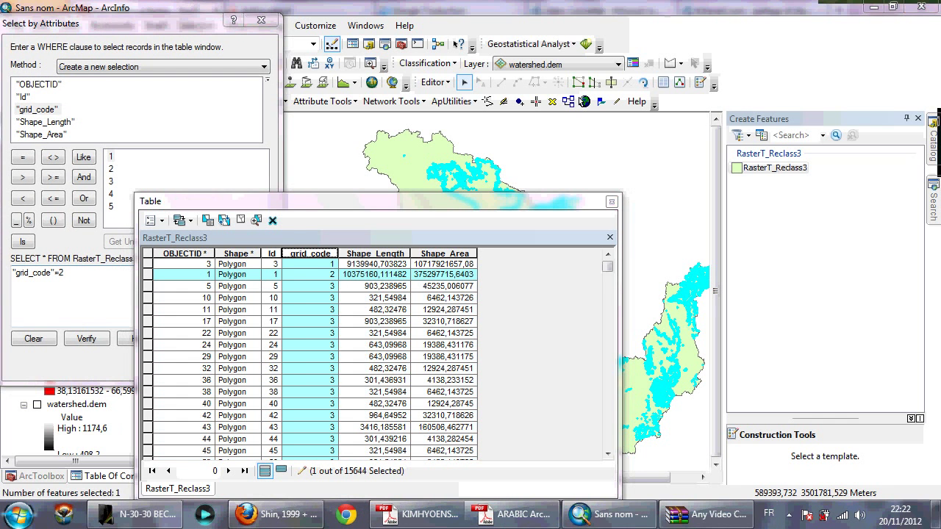
pyautogui.press('BackSpace')
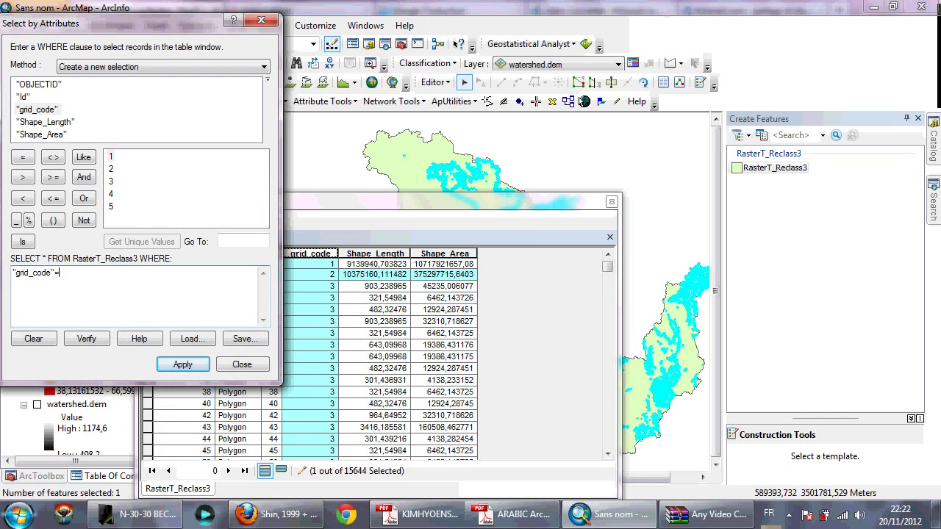
pyautogui.write('3')
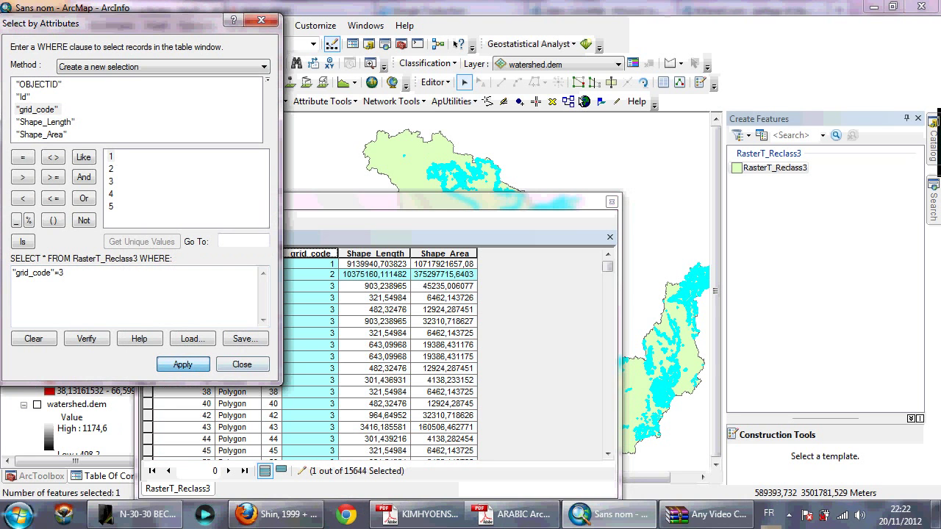
pyautogui.click(183, 365)
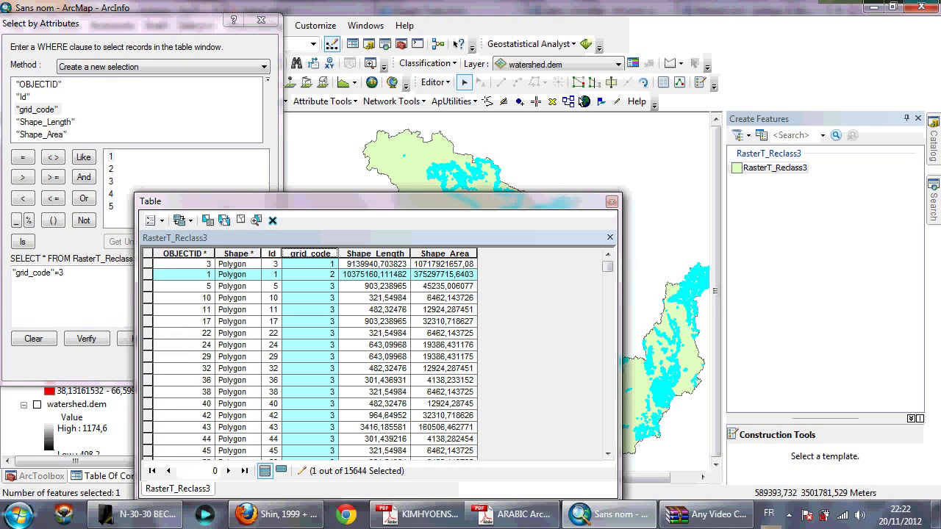
pyautogui.click(434, 83)
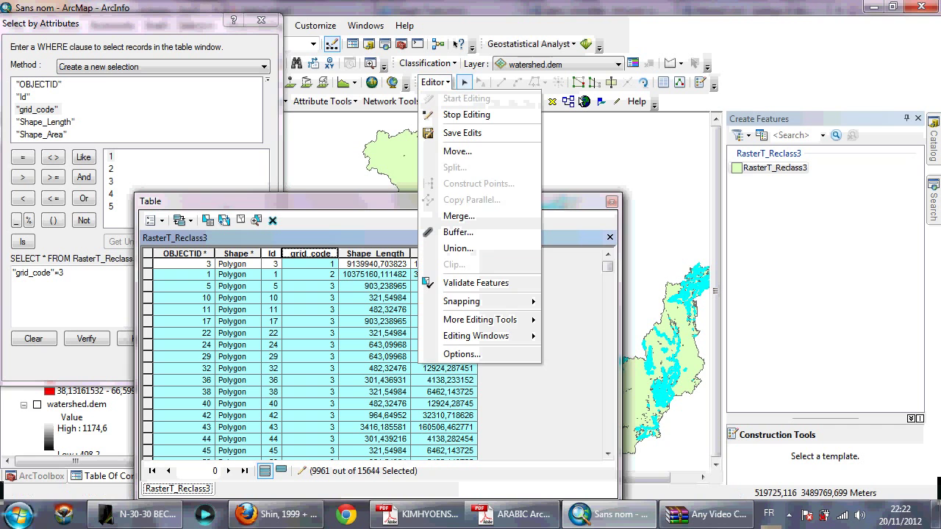
pyautogui.click(459, 216)
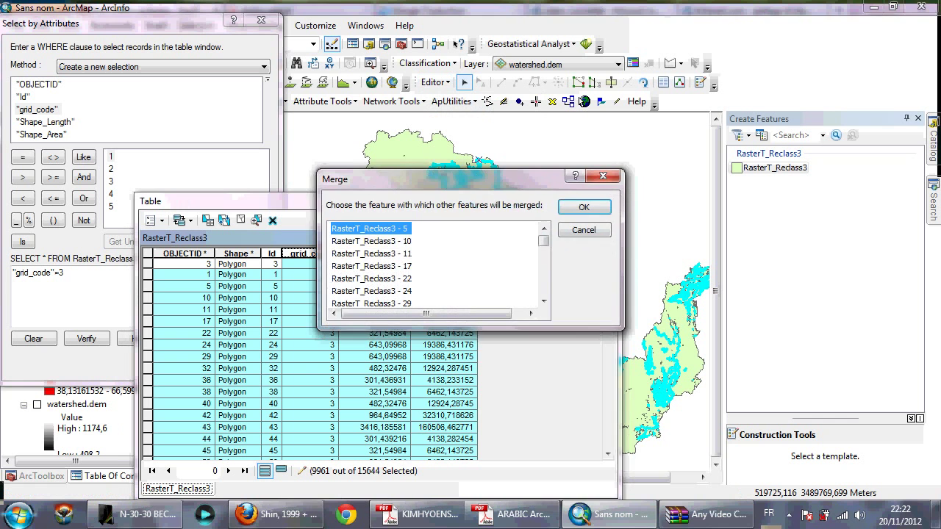
pyautogui.click(593, 208)
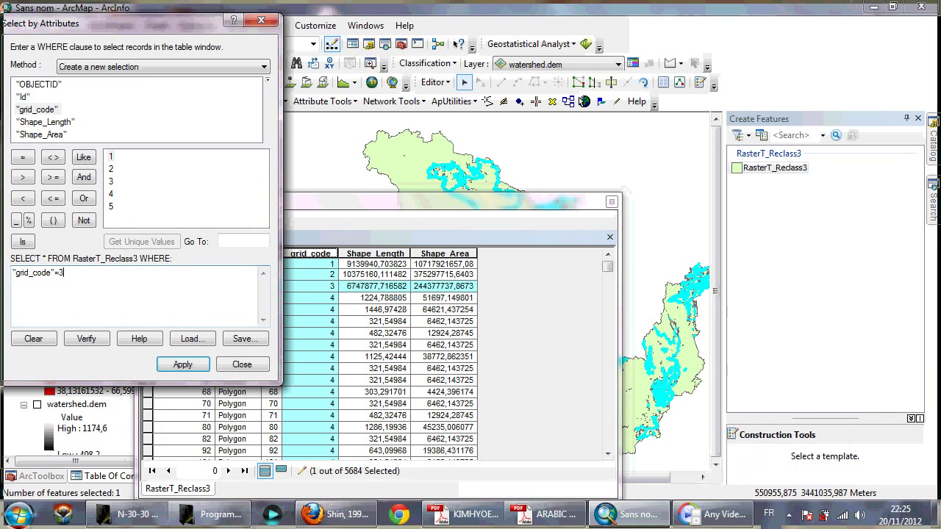
# Step: Make a new selection where "grid_code"=4 and merge the selected polygons into one feature with the default merge target
pyautogui.press('BackSpace')
pyautogui.write('4')
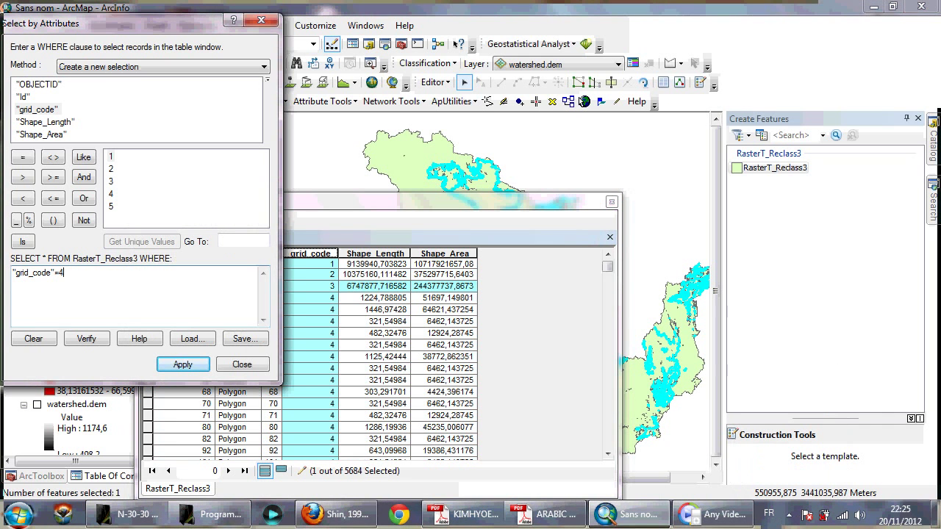
pyautogui.click(183, 365)
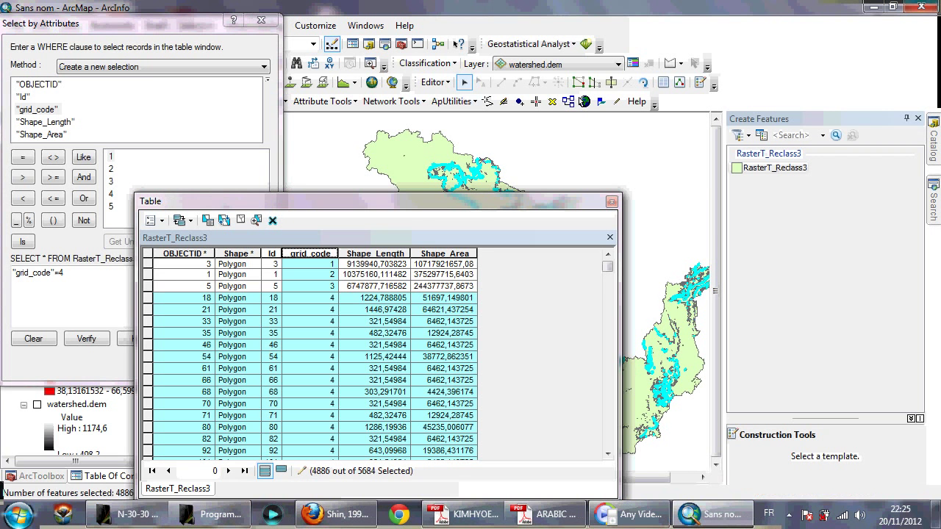
pyautogui.click(434, 82)
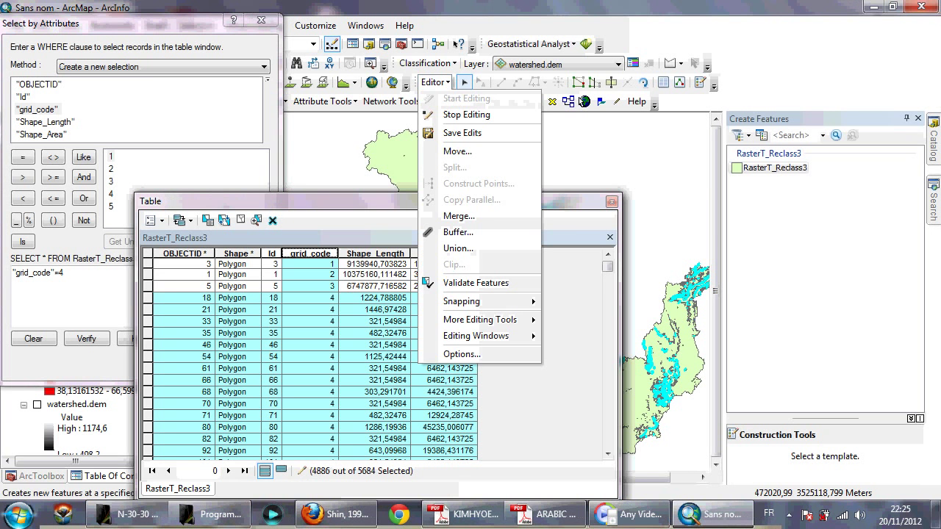
pyautogui.click(457, 217)
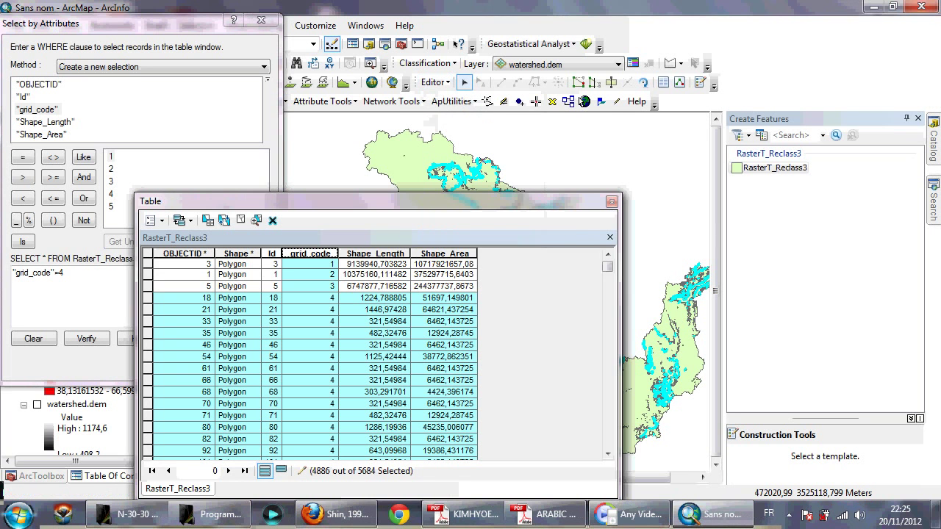
pyautogui.click(584, 207)
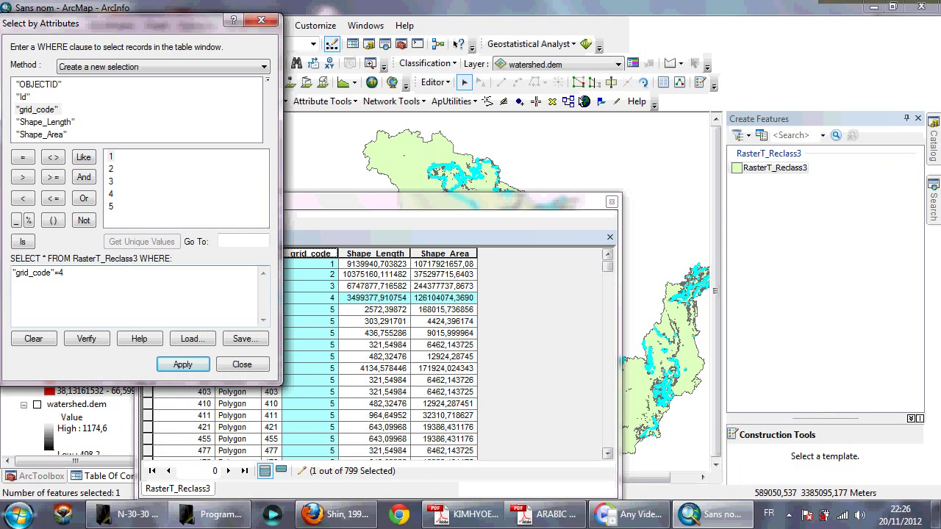
# Step: Select the records where "grid_code"=5 and merge them into the feature RasterT_Reclass3 - 73
pyautogui.press('BackSpace')
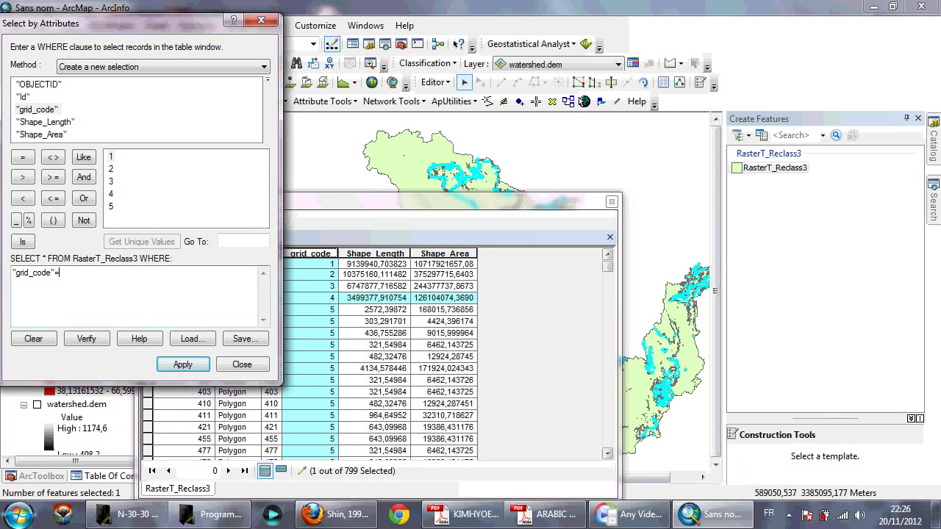
pyautogui.write('5')
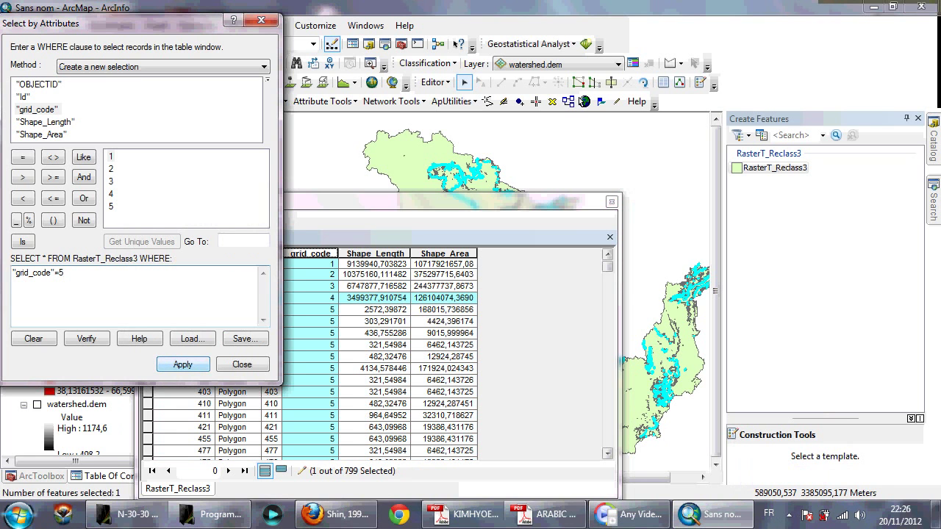
pyautogui.click(183, 365)
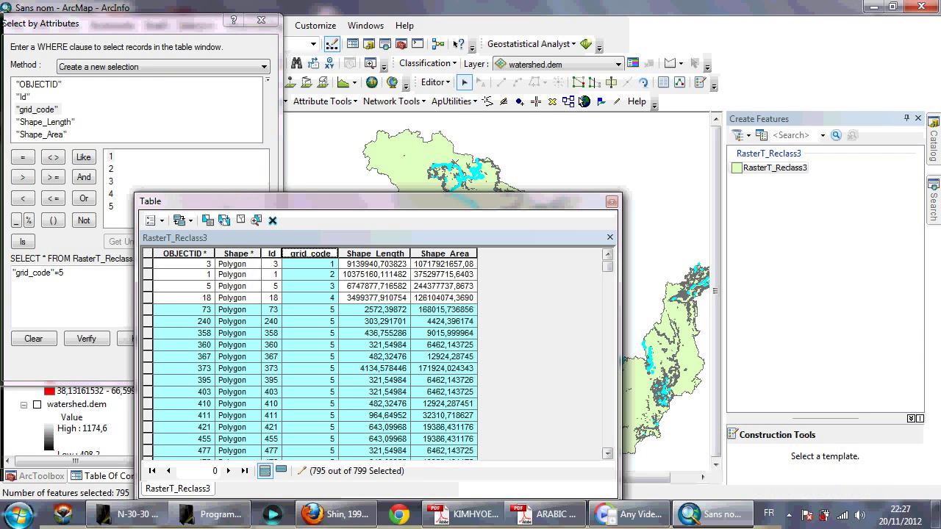
pyautogui.click(435, 82)
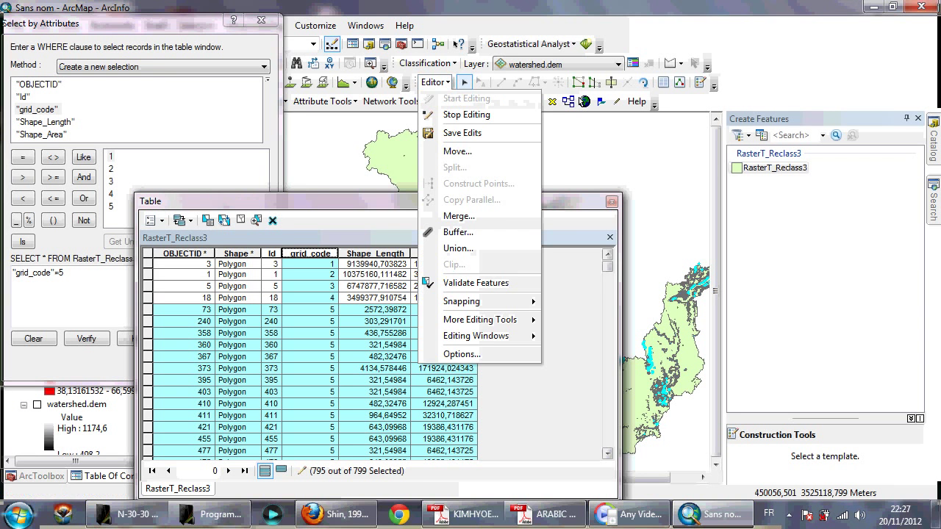
pyautogui.click(459, 215)
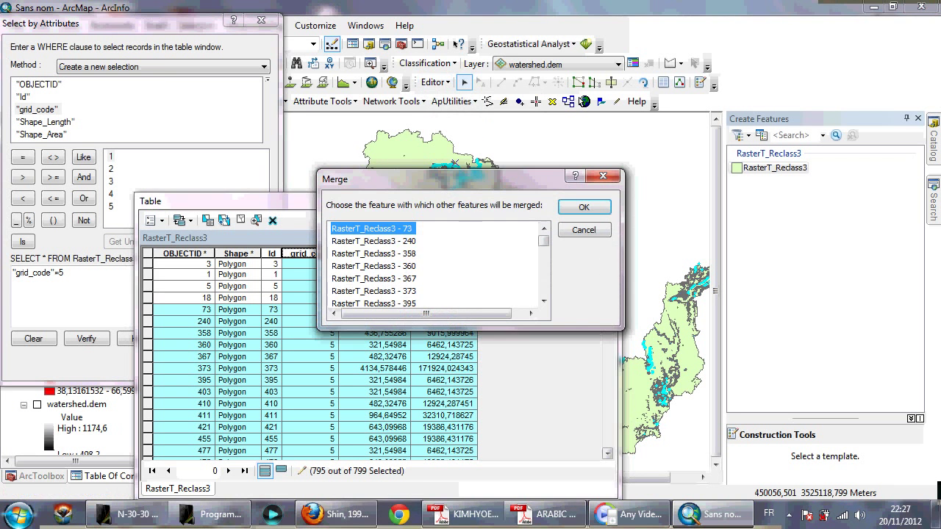
pyautogui.press('Return')
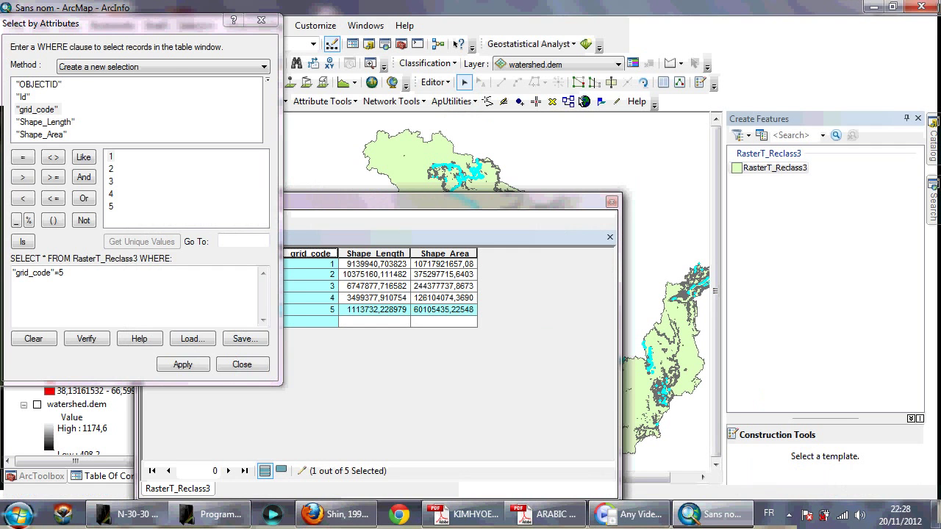
# Step: Close the attribute selection dialog, then stop editing RasterT_Reclass3 and save the edits
pyautogui.click(242, 365)
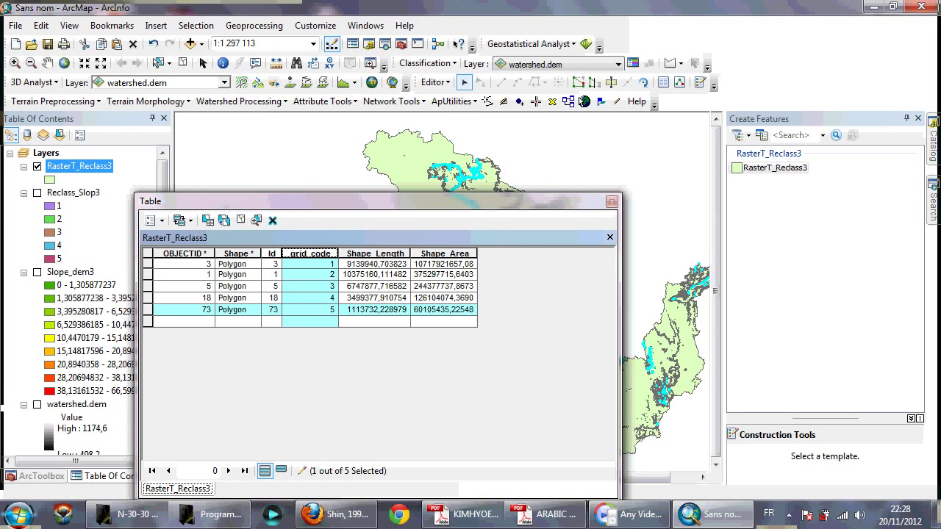
pyautogui.click(435, 82)
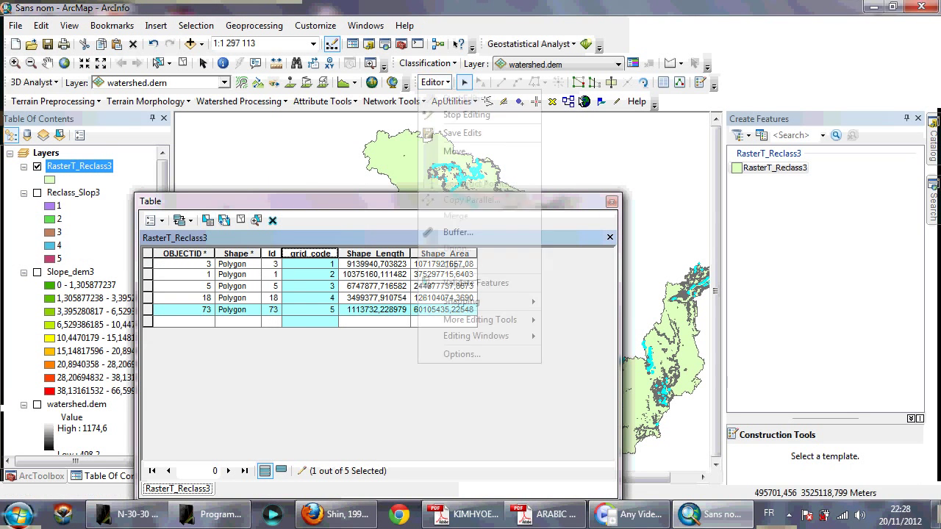
pyautogui.click(467, 115)
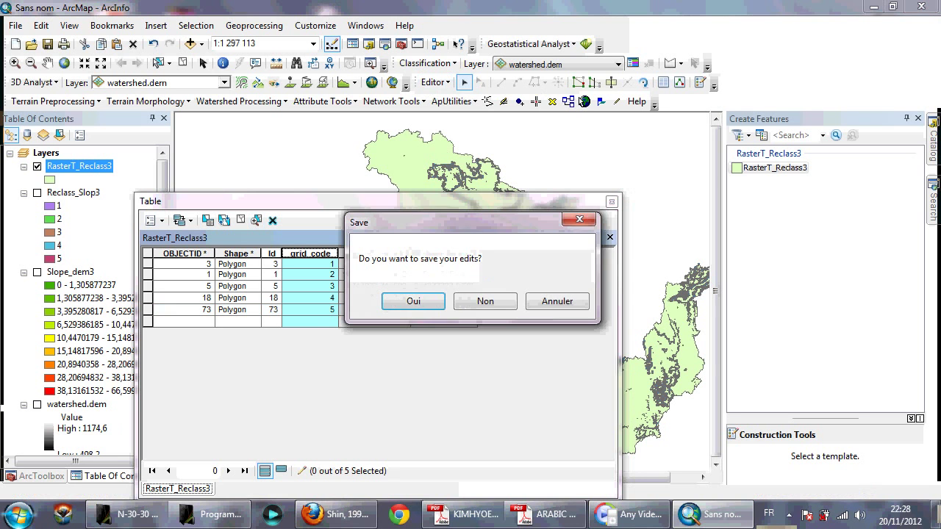
pyautogui.click(412, 300)
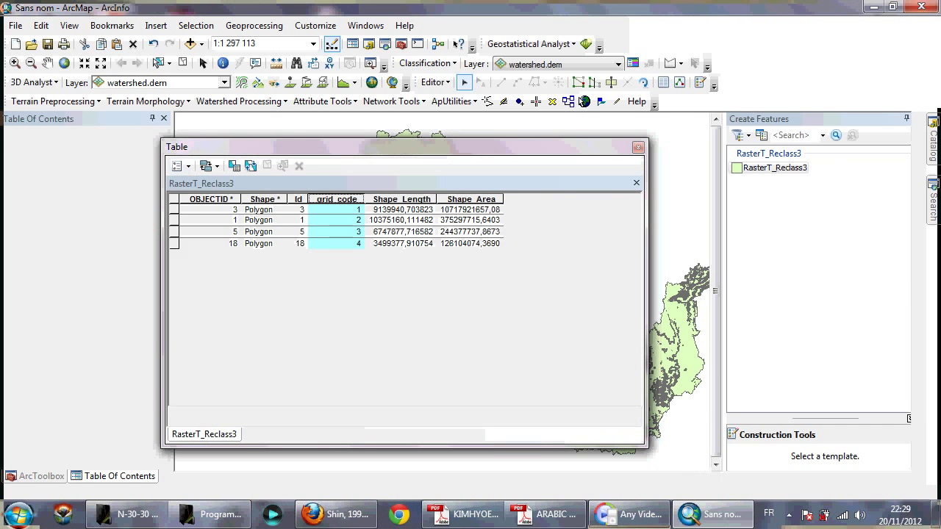
# Step: Add a field named pfactor of type Float to the RasterT_Reclass3 attribute table
pyautogui.click(180, 165)
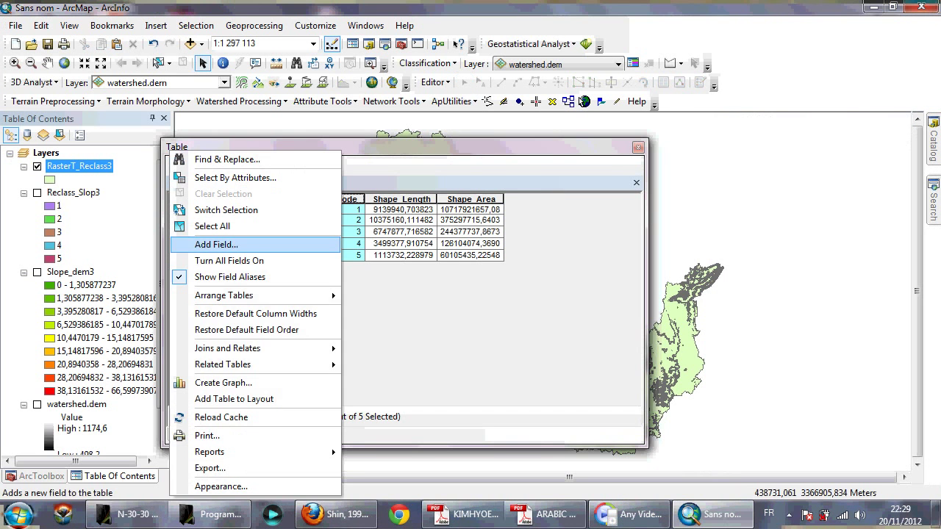
pyautogui.click(210, 244)
pyautogui.write('p')
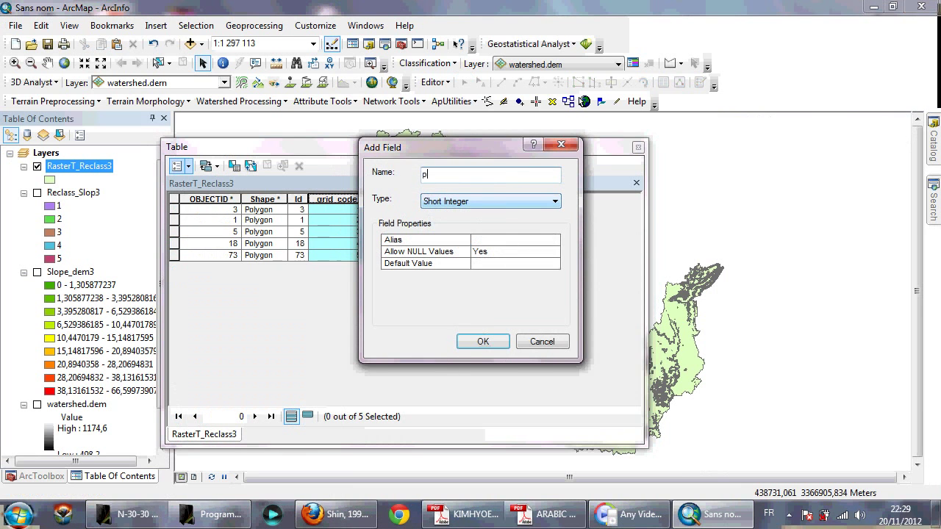
pyautogui.write('factor')
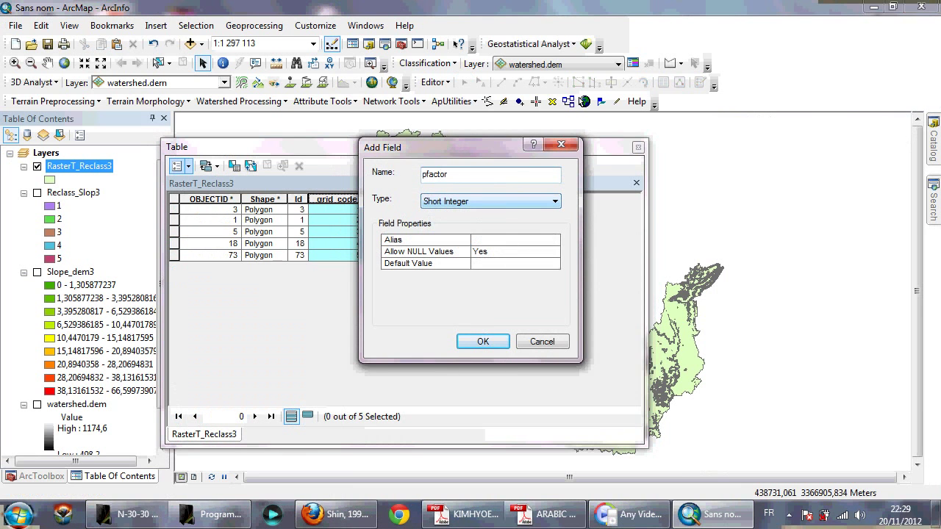
pyautogui.click(491, 200)
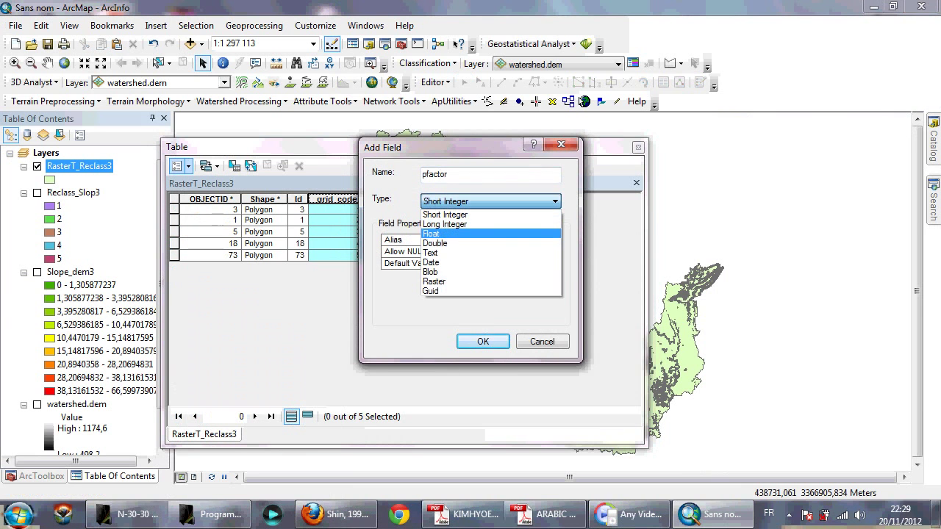
pyautogui.click(441, 233)
pyautogui.click(483, 341)
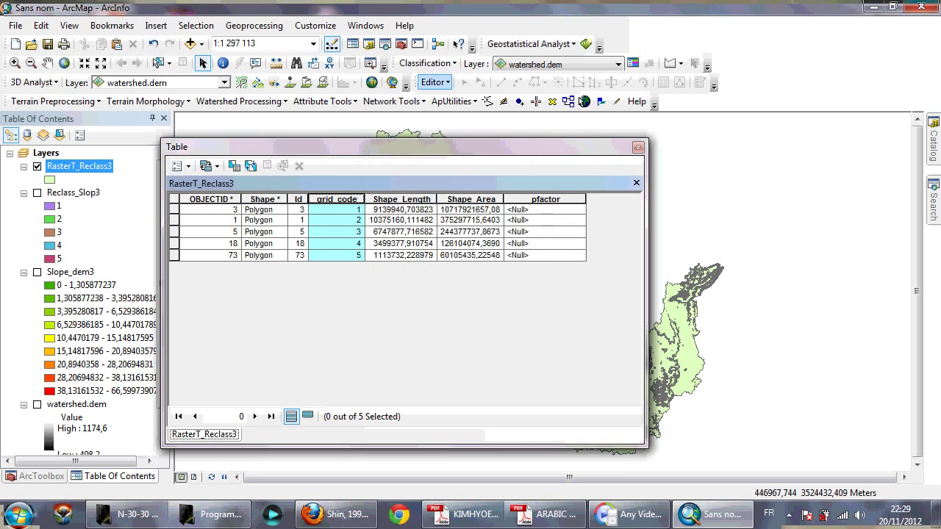
# Step: Start editing the layer and consult Table 4.6 of support practice factors in Adobe Reader, closing the stray Chrome window
pyautogui.click(436, 81)
pyautogui.click(467, 98)
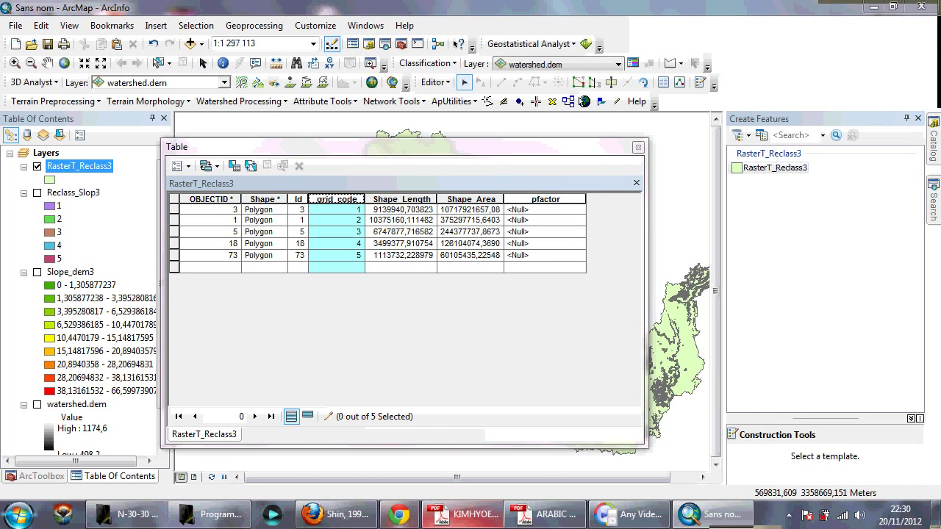
pyautogui.click(463, 516)
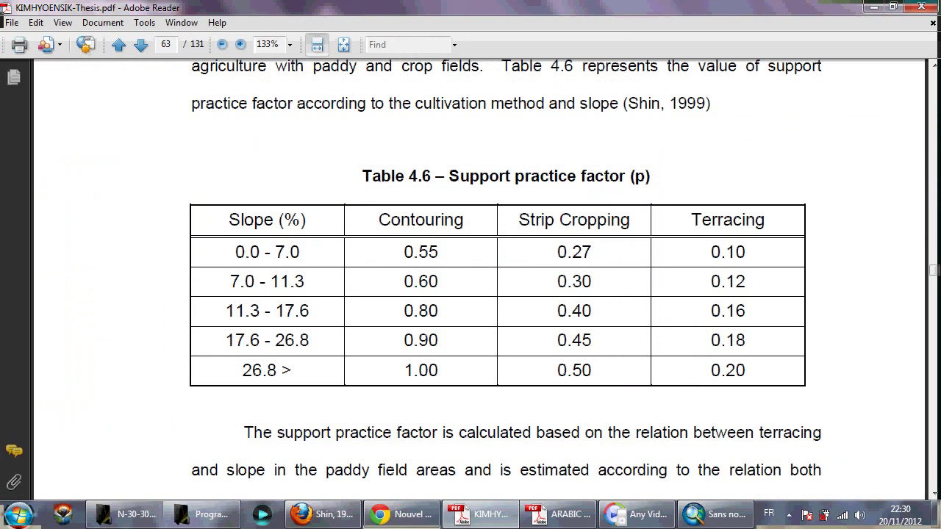
pyautogui.rightClick(404, 513)
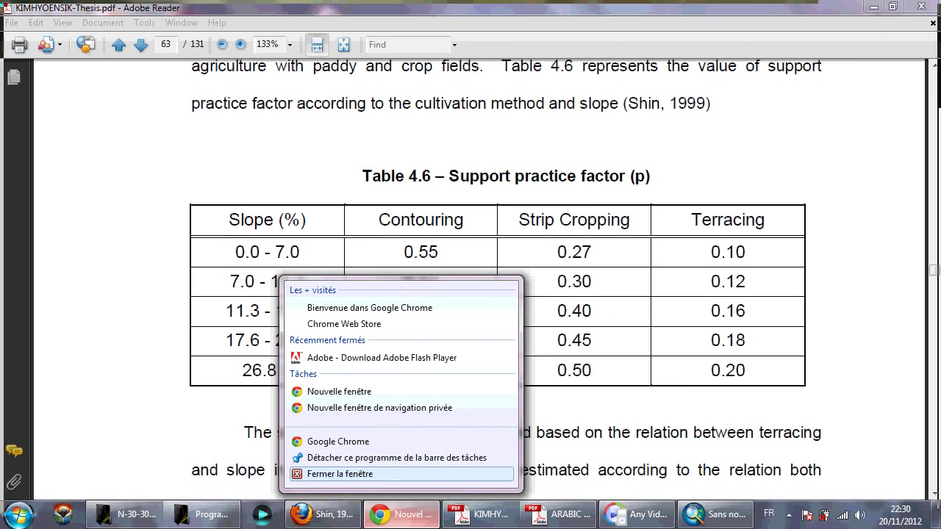
pyautogui.click(339, 473)
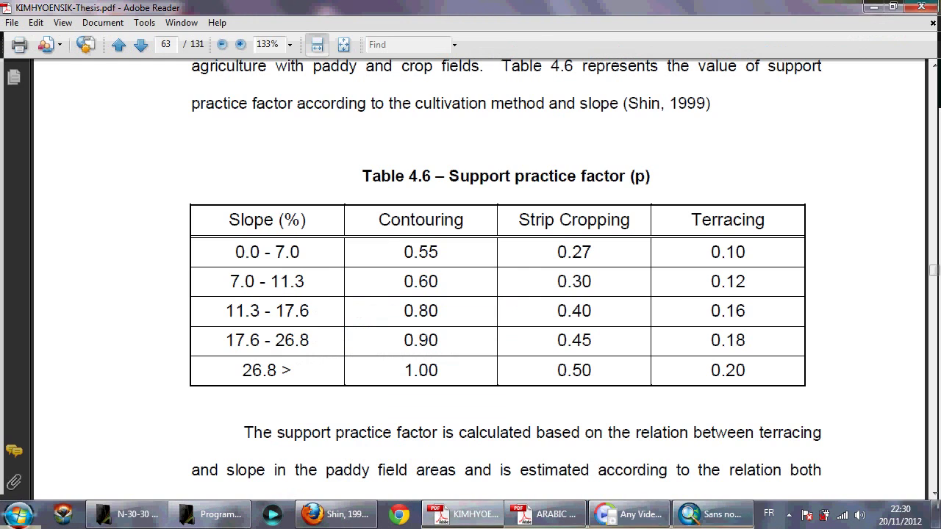
# Step: Switch to ArcMap and enter pfactor values of 0,55 for grid_code 1 and 0,6 for grid_code 2 in RasterT_Reclass3
pyautogui.click(712, 515)
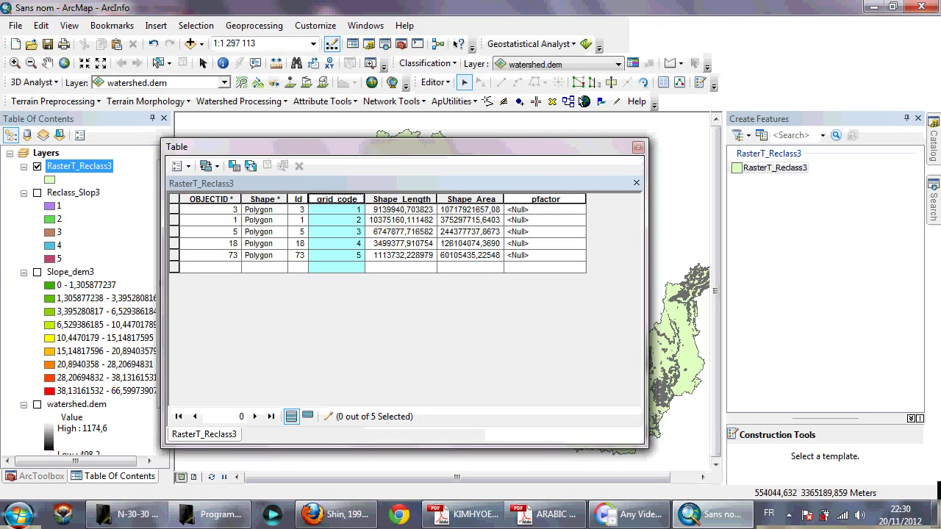
pyautogui.click(544, 211)
pyautogui.write('0')
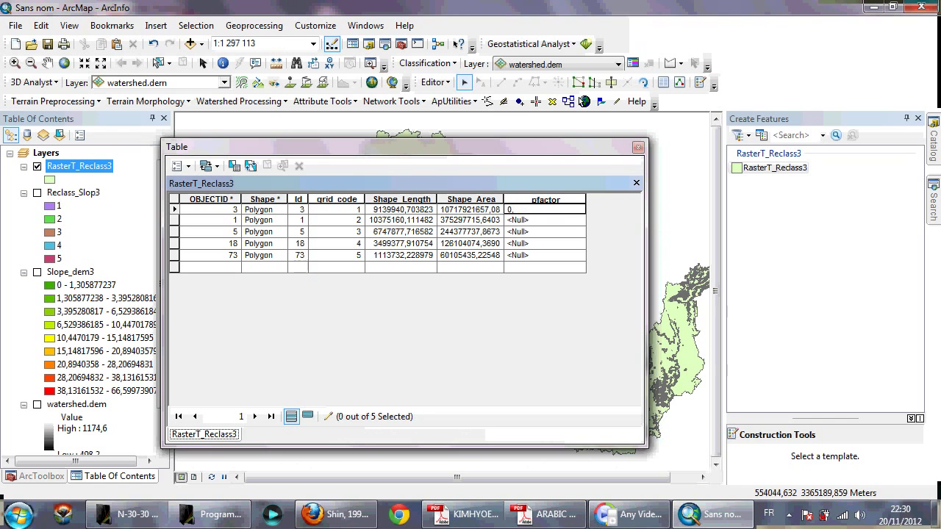
pyautogui.write(',55')
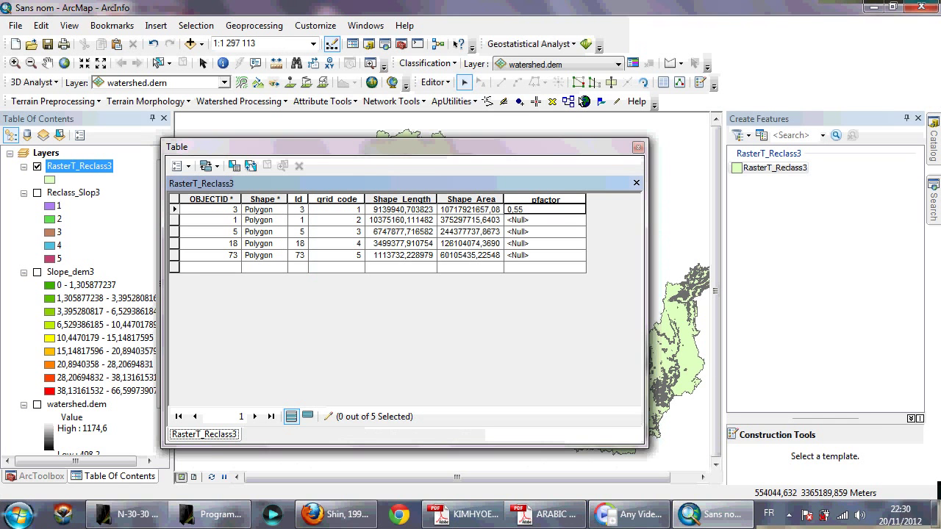
pyautogui.press('Return')
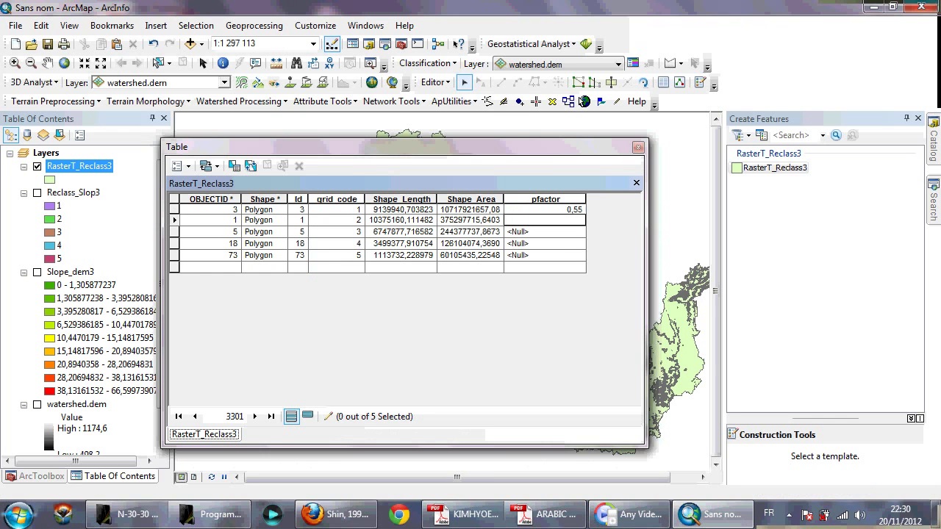
pyautogui.write('0,6')
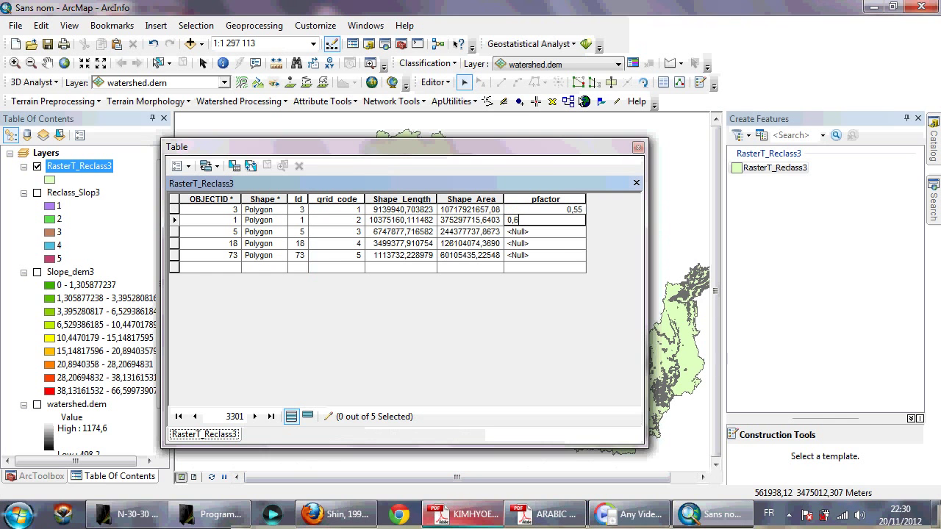
# Step: Recheck the contouring column of Table 4.6 in Adobe Reader, then return to ArcMap and set pfactor to 0,8 for grid_code 3
pyautogui.click(465, 514)
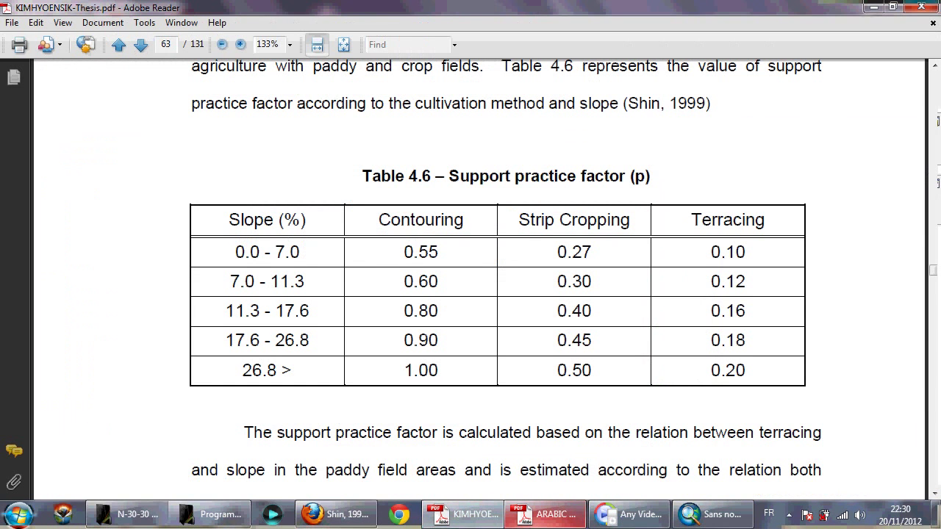
pyautogui.click(712, 515)
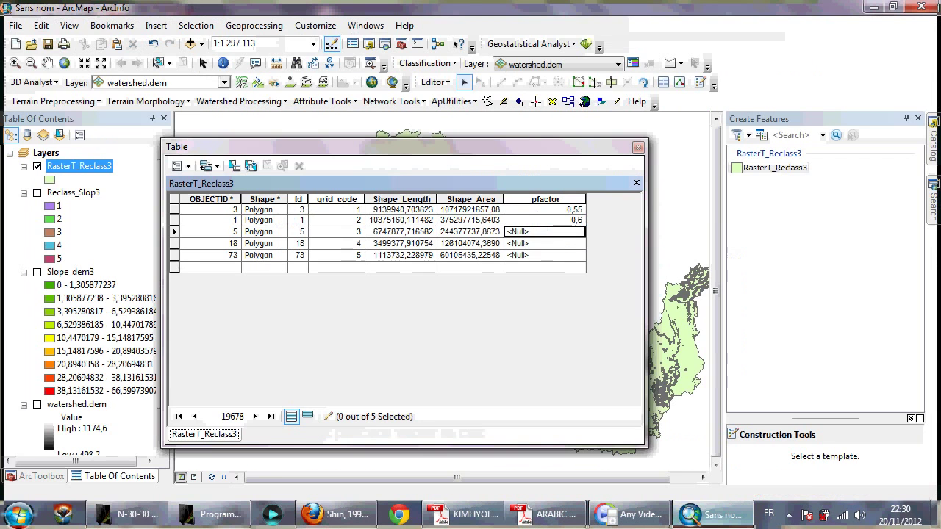
pyautogui.click(712, 515)
pyautogui.click(712, 515)
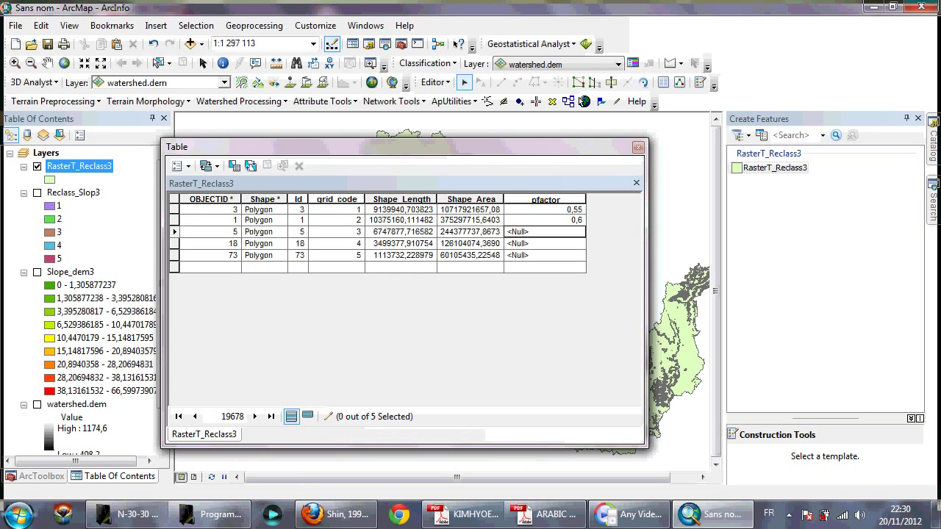
pyautogui.write('0')
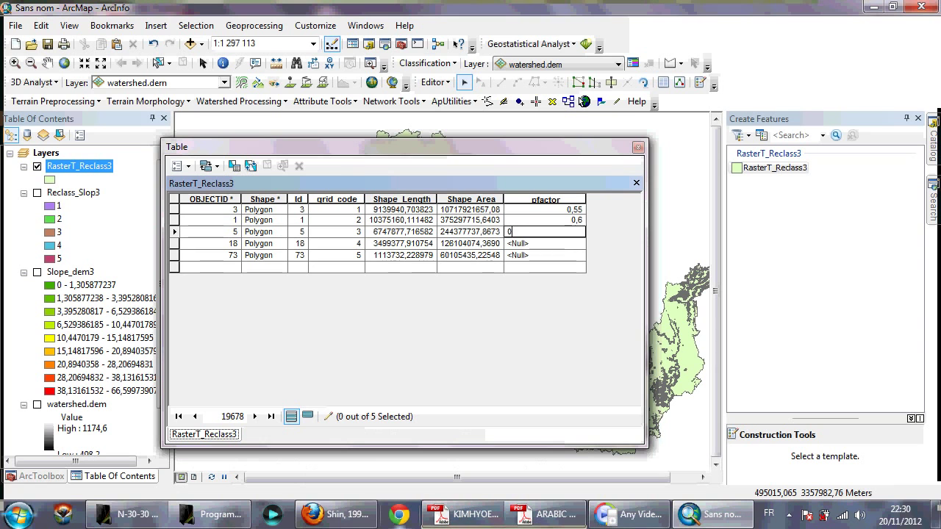
pyautogui.write(',8')
pyautogui.moveTo(335, 514)
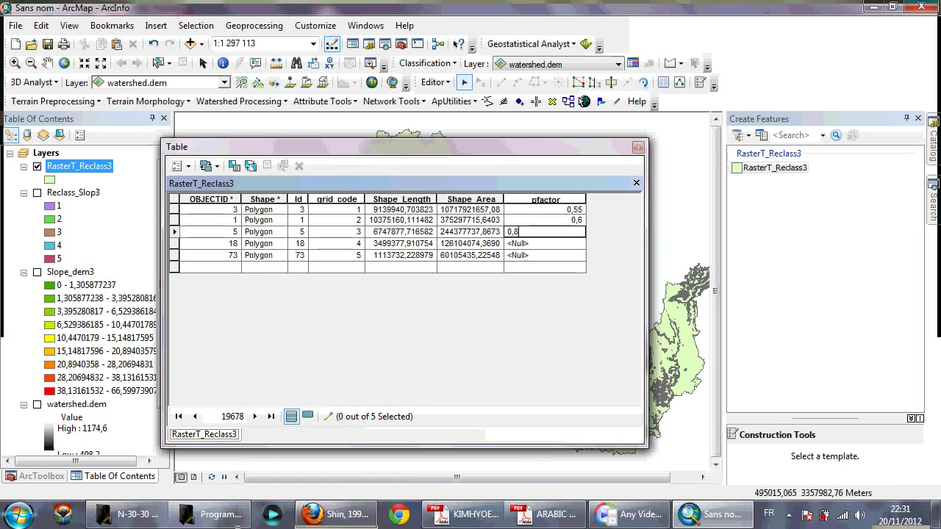
pyautogui.press('Return')
# Step: Set pfactor to 0,9 for the grid_code 4 record and 1 for the grid_code 5 record
pyautogui.click(544, 243)
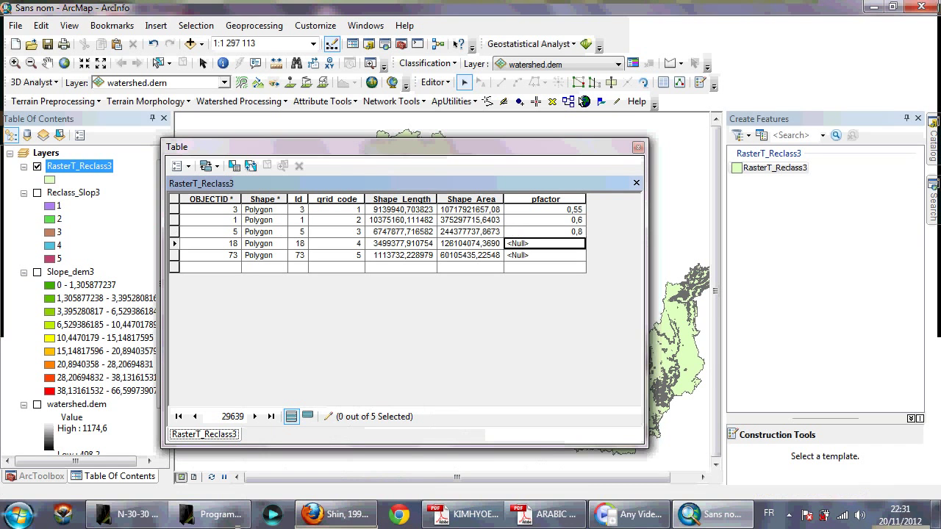
pyautogui.write('0')
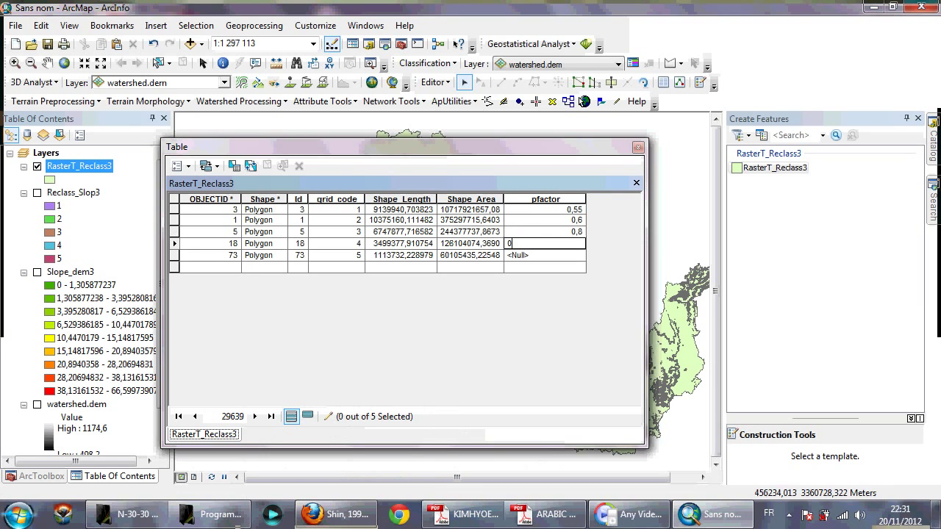
pyautogui.write(',9')
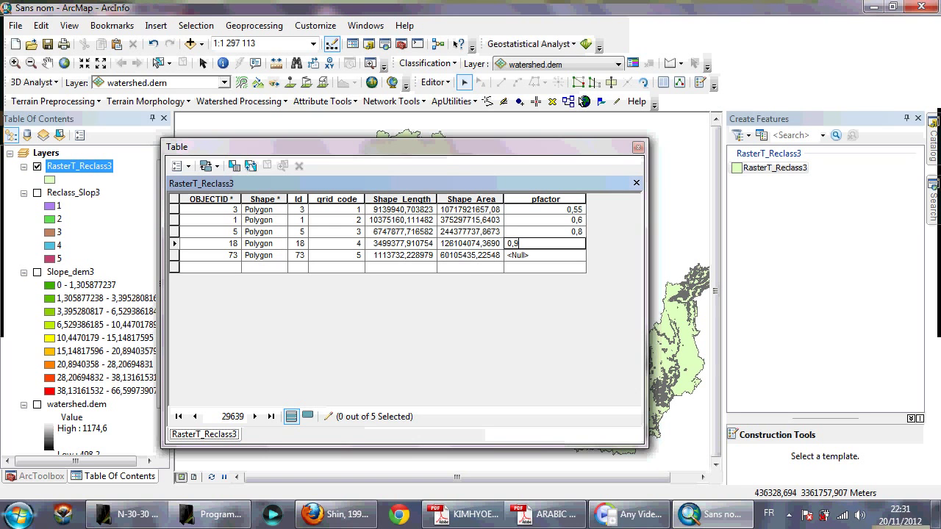
pyautogui.press('Return')
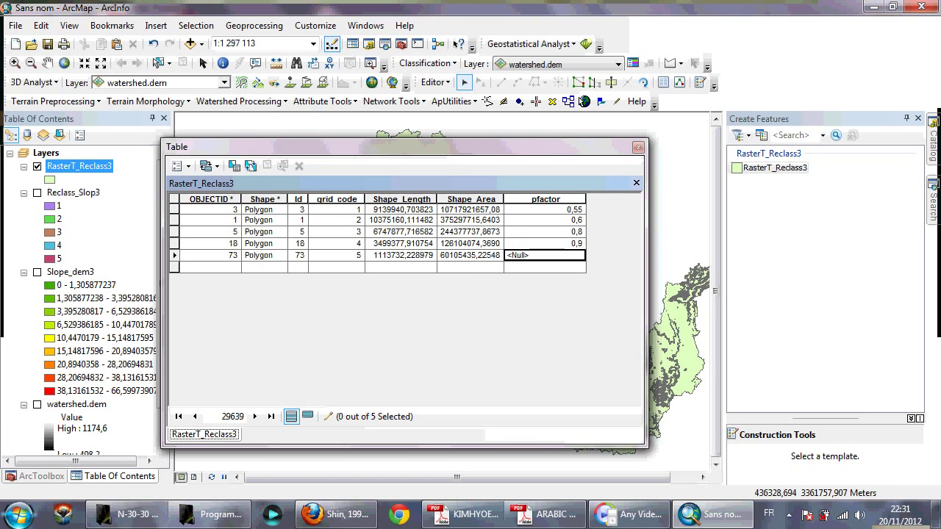
pyautogui.write('1')
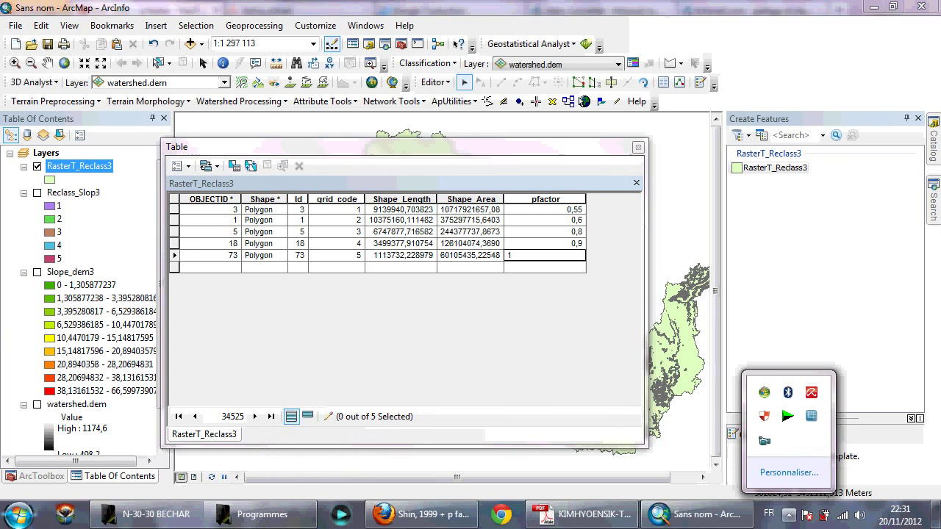
pyautogui.click(544, 255)
# Step: Close the attribute table, then stop editing RasterT_Reclass3 and save the edits
pyautogui.click(638, 148)
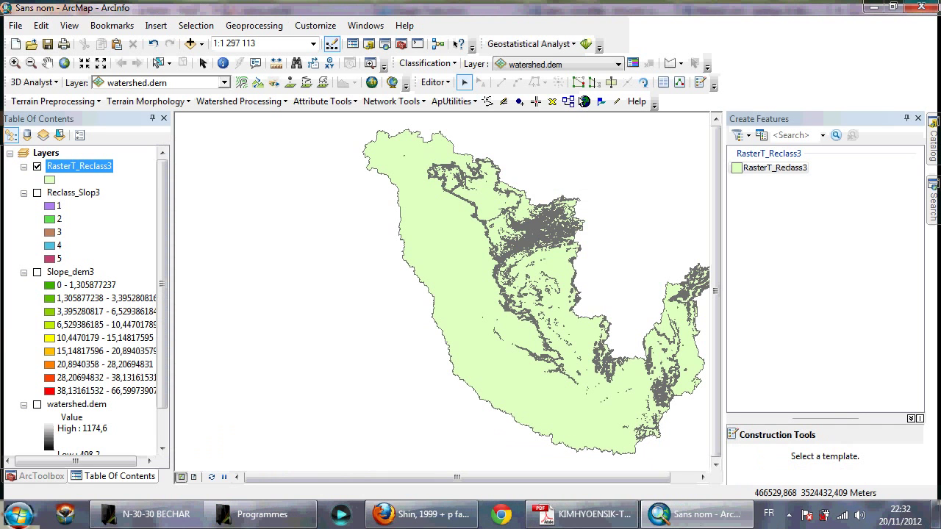
pyautogui.click(433, 81)
pyautogui.click(466, 114)
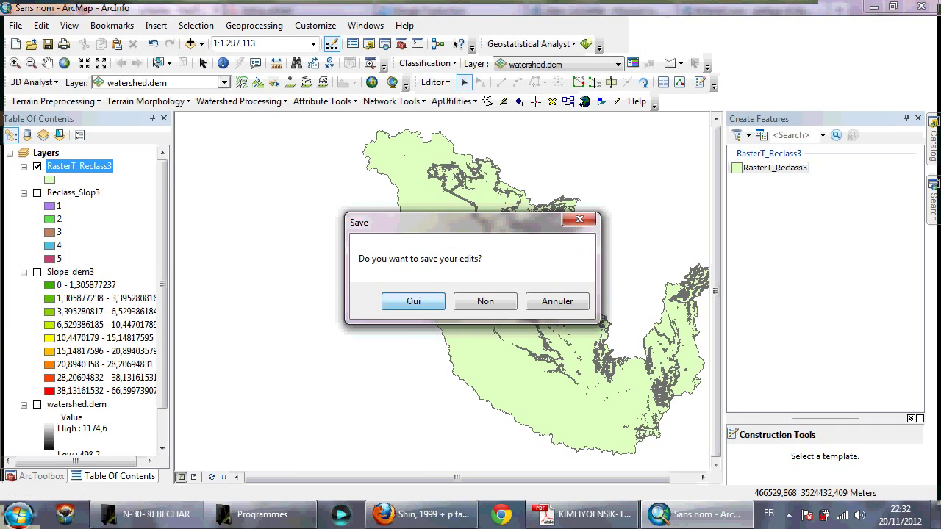
pyautogui.click(413, 301)
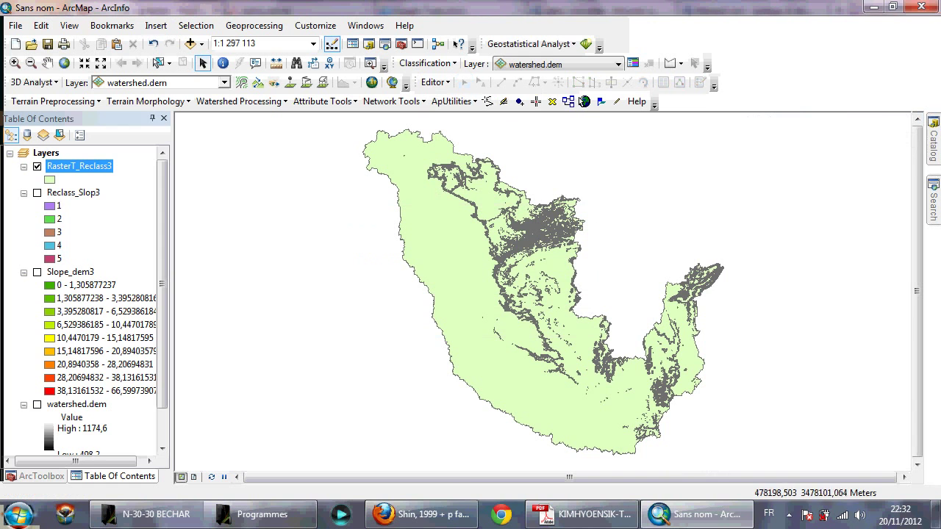
# Step: Collapse the From Raster toolset and expand the To Raster toolset in the Conversion Tools
pyautogui.click(36, 477)
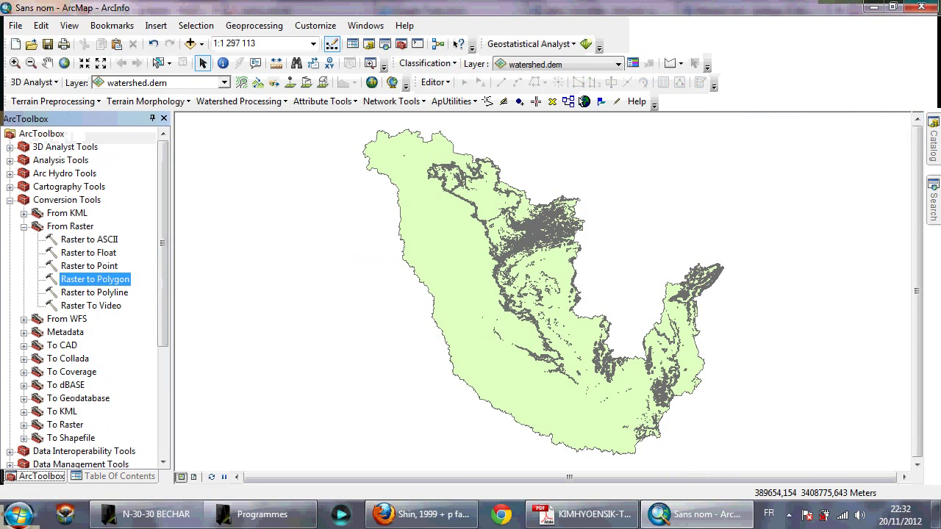
pyautogui.click(119, 476)
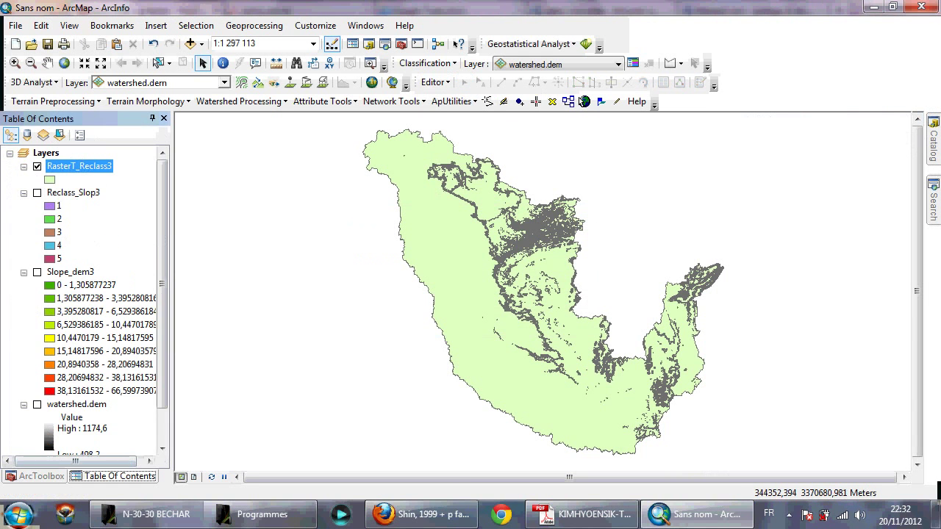
pyautogui.click(35, 476)
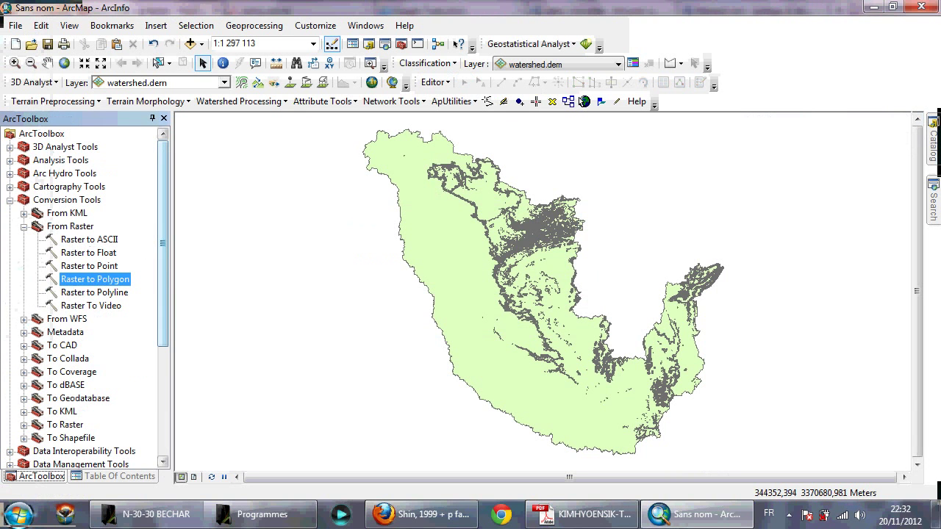
pyautogui.click(23, 228)
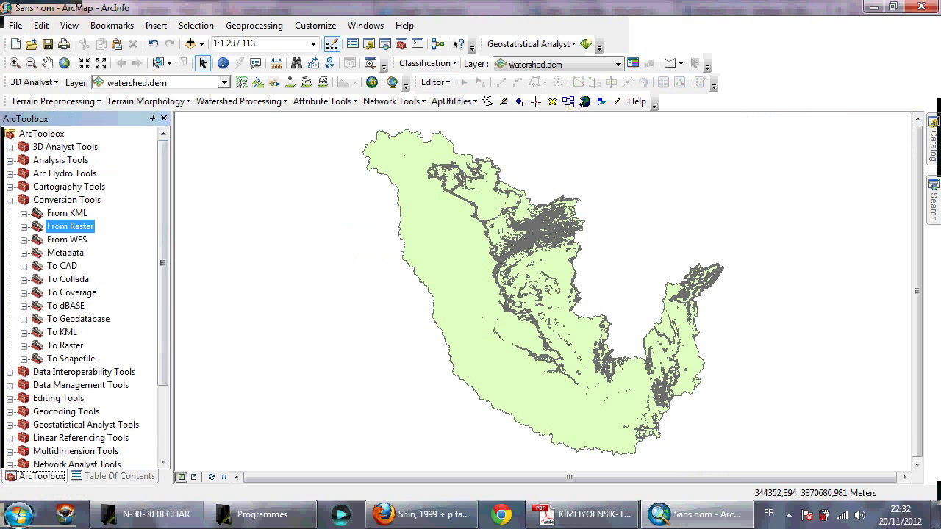
pyautogui.click(24, 346)
pyautogui.click(95, 411)
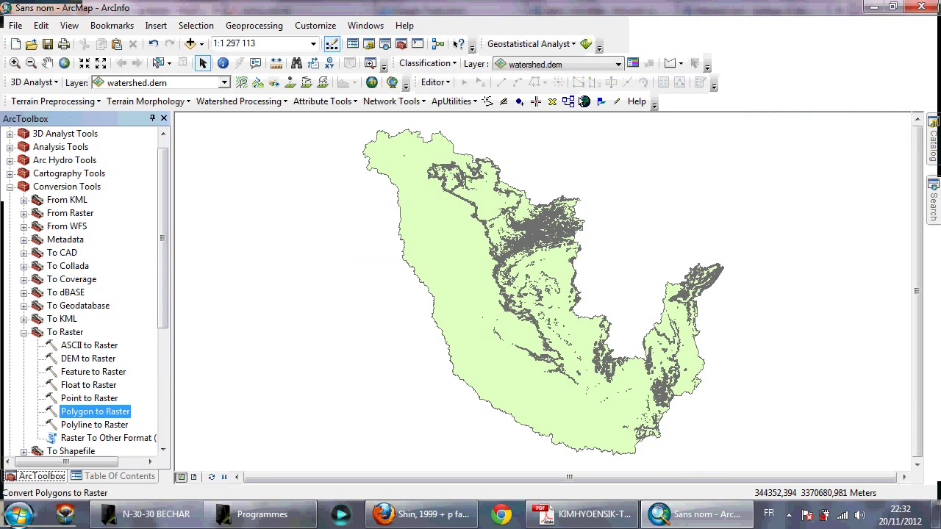
pyautogui.doubleClick(95, 412)
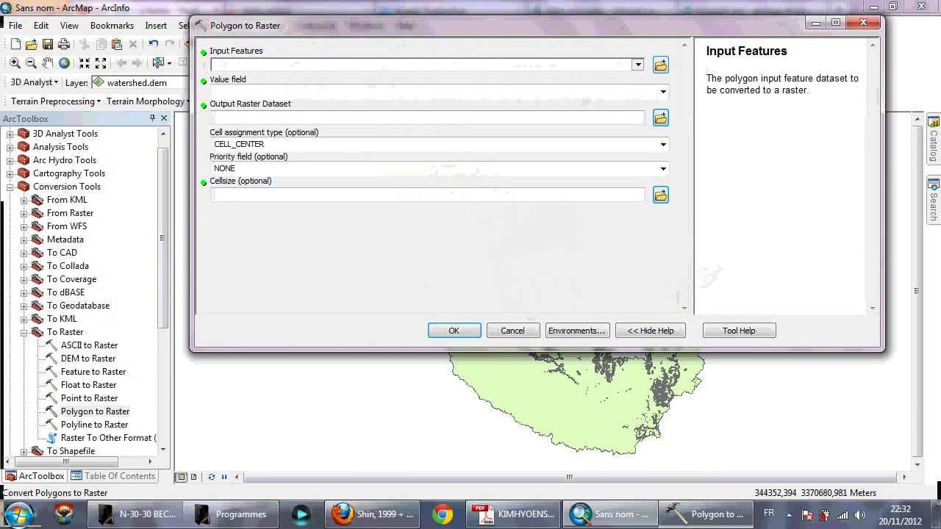
pyautogui.click(637, 65)
pyautogui.click(275, 79)
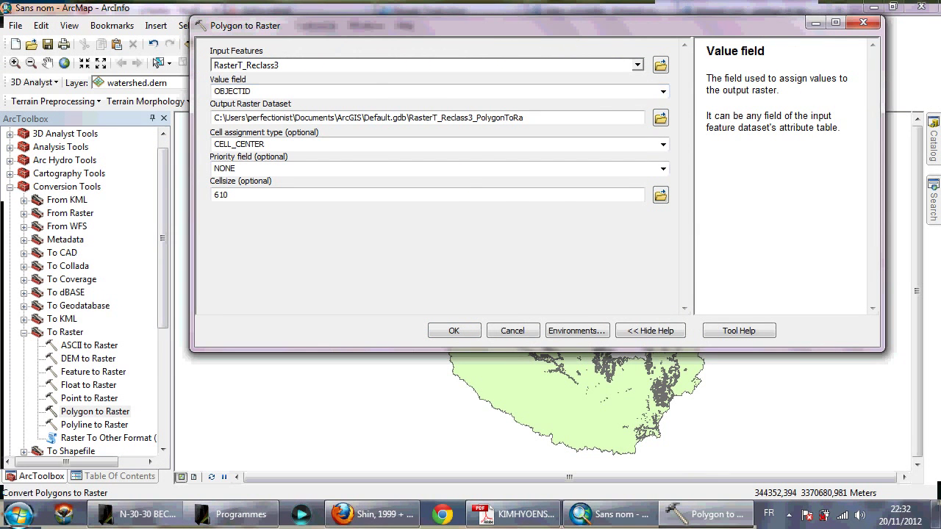
pyautogui.click(863, 23)
# Step: Set up the Feature to Raster conversion with RasterT_Reclass3 as input features and pfactor as the field
pyautogui.moveTo(163, 239); pyautogui.dragTo(164, 338)
pyautogui.click(93, 200)
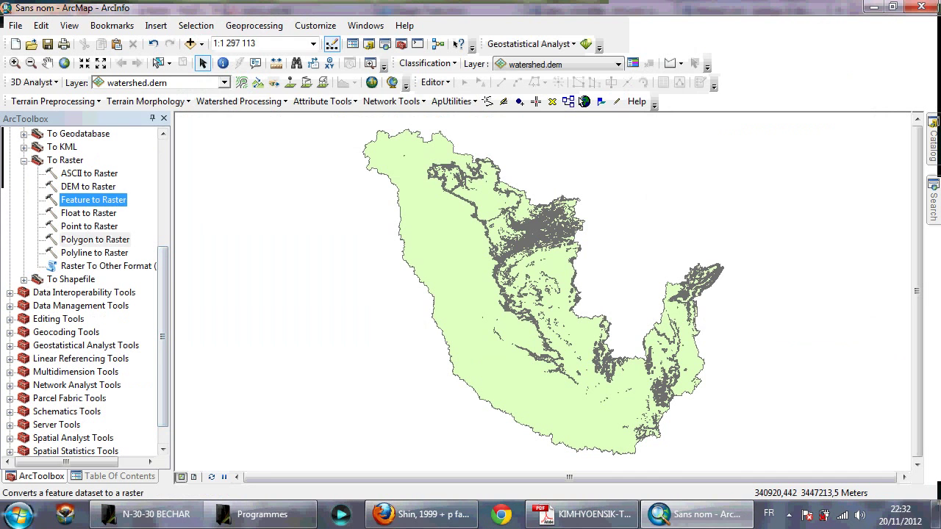
pyautogui.doubleClick(93, 200)
pyautogui.click(638, 65)
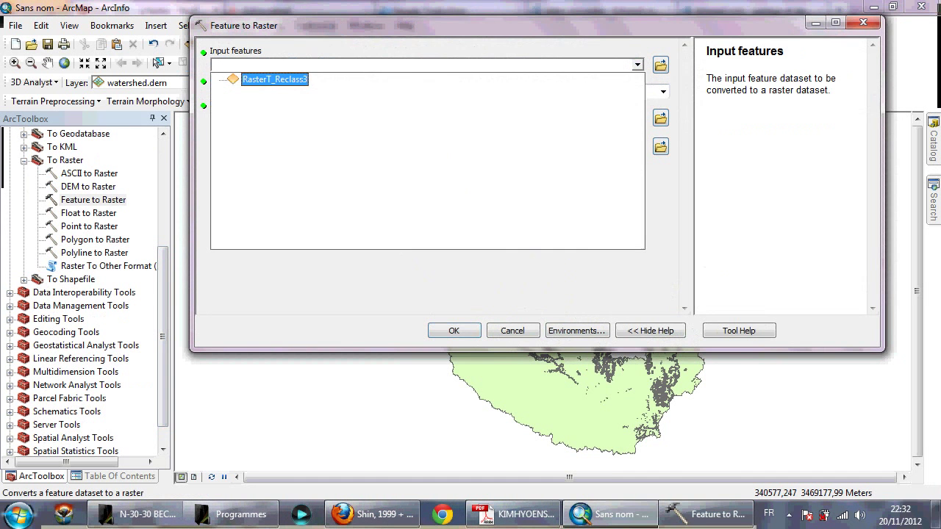
pyautogui.click(274, 79)
pyautogui.click(662, 92)
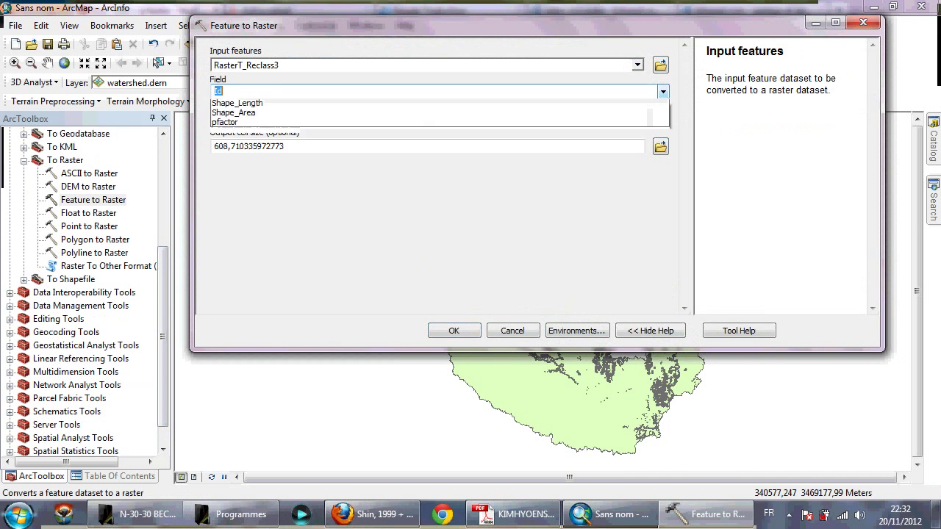
pyautogui.click(309, 153)
# Step: Set the output cell size to 90 and run the Feature to Raster conversion
pyautogui.moveTo(288, 146); pyautogui.dragTo(212, 146)
pyautogui.write('90')
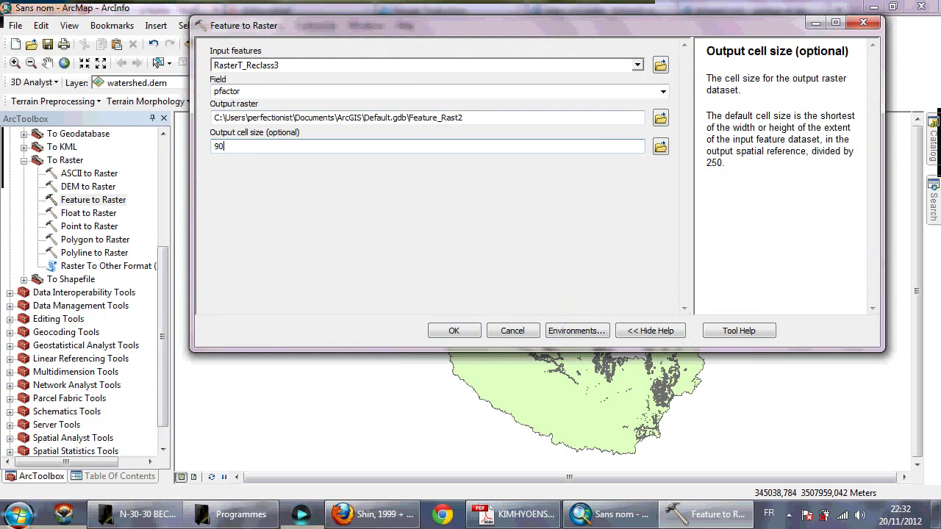
pyautogui.doubleClick(219, 147)
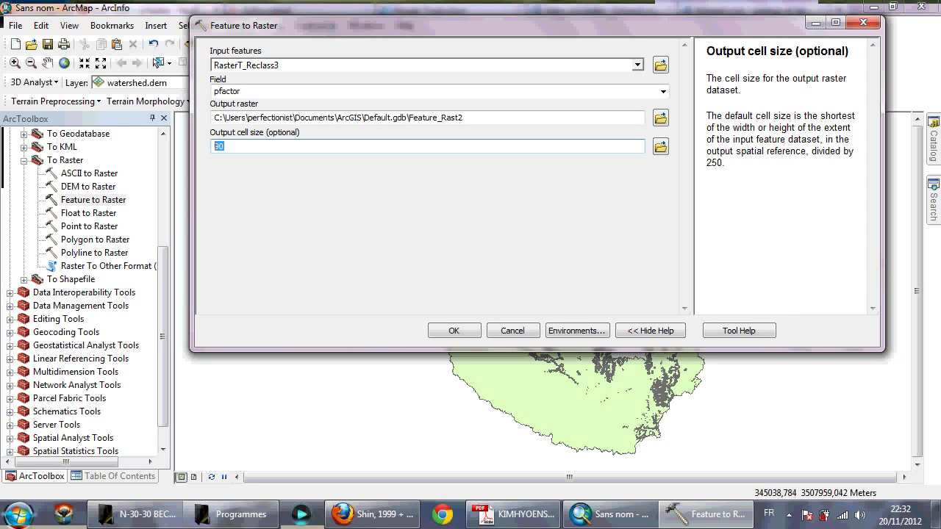
pyautogui.click(439, 228)
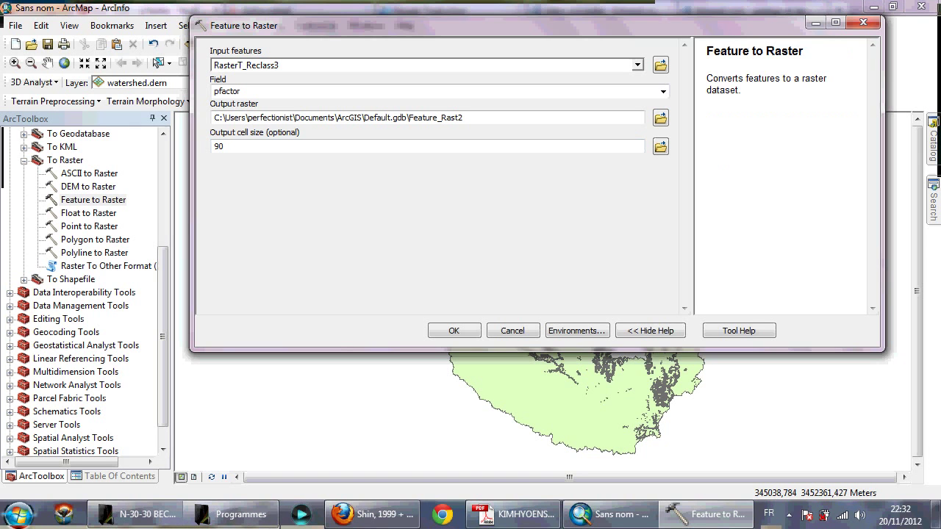
pyautogui.doubleClick(219, 147)
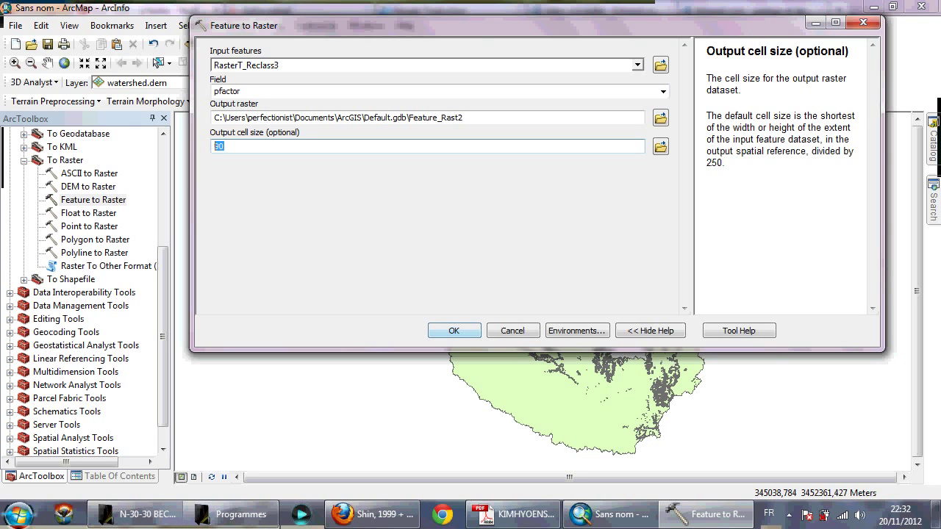
pyautogui.press('Return')
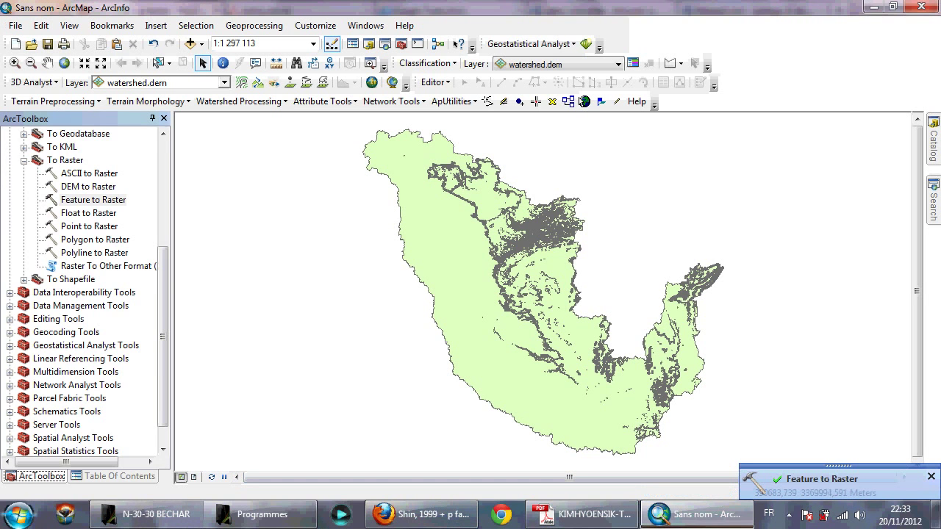
# Step: Hide the RasterT_Reclass3 polygon layer to view the Feature_Rast2 raster beneath it
pyautogui.click(119, 476)
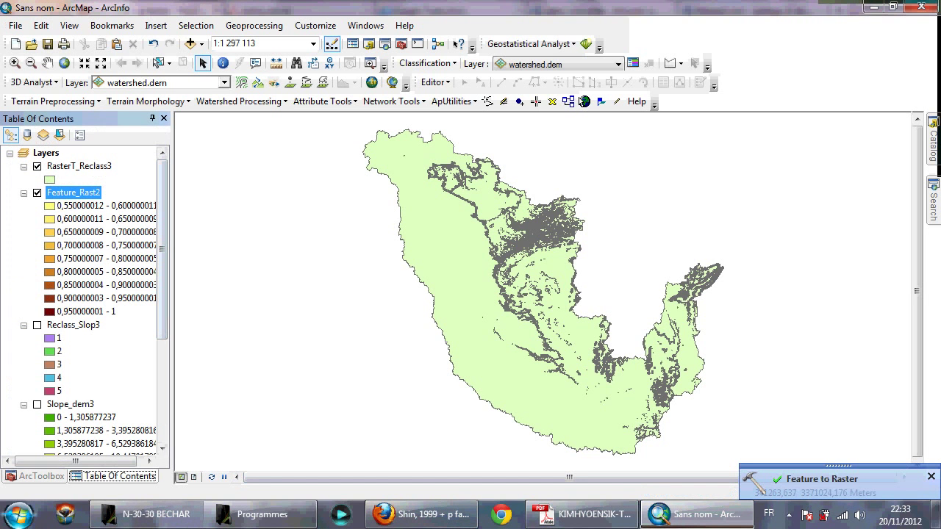
pyautogui.click(37, 167)
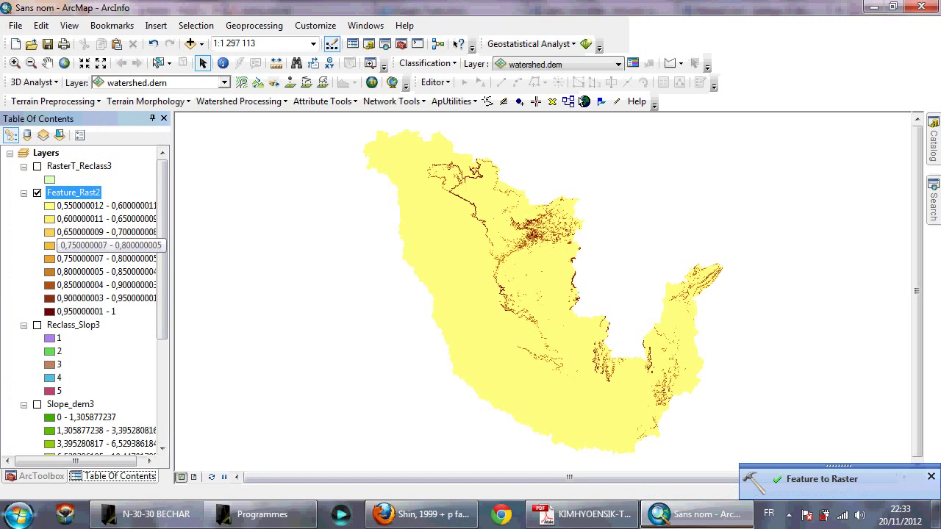
# Step: Examine the distribution of P factor values across the watershed in the Feature_Rast2 raster at different map scales
pyautogui.scroll(3, 506, 286)
pyautogui.scroll(-5, 507, 287)
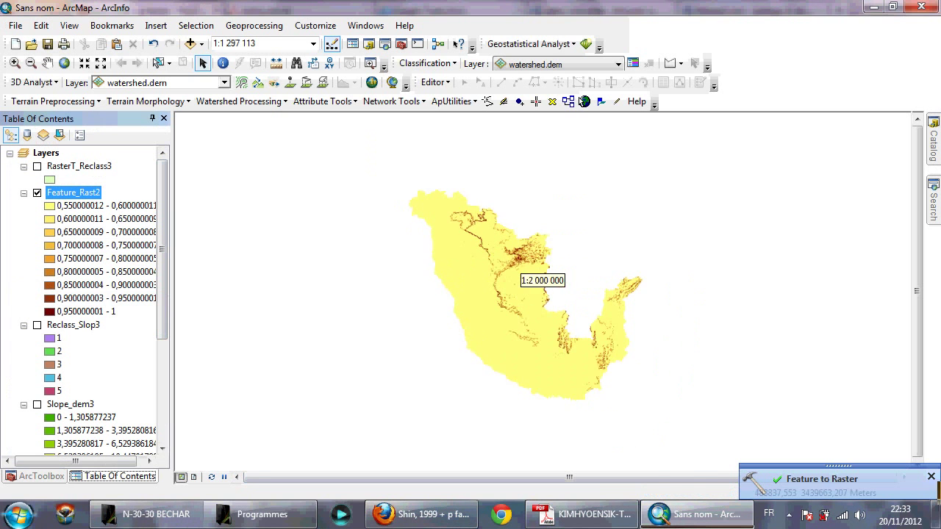
pyautogui.scroll(2, 542, 287)
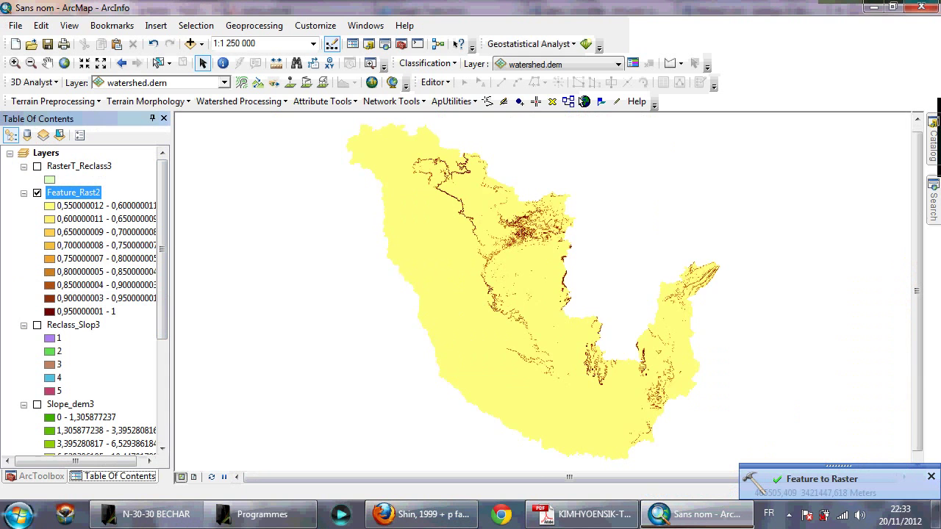
pyautogui.scroll(1, 542, 287)
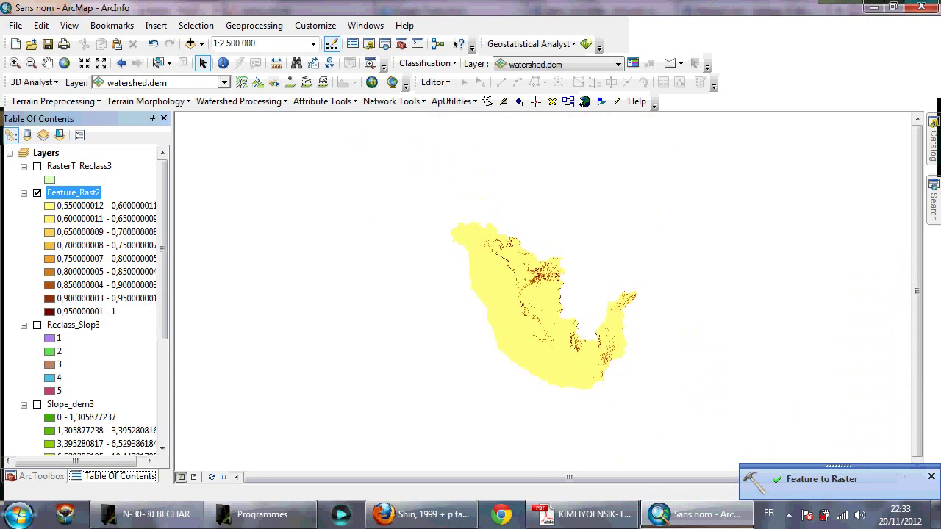
pyautogui.scroll(-1, 542, 287)
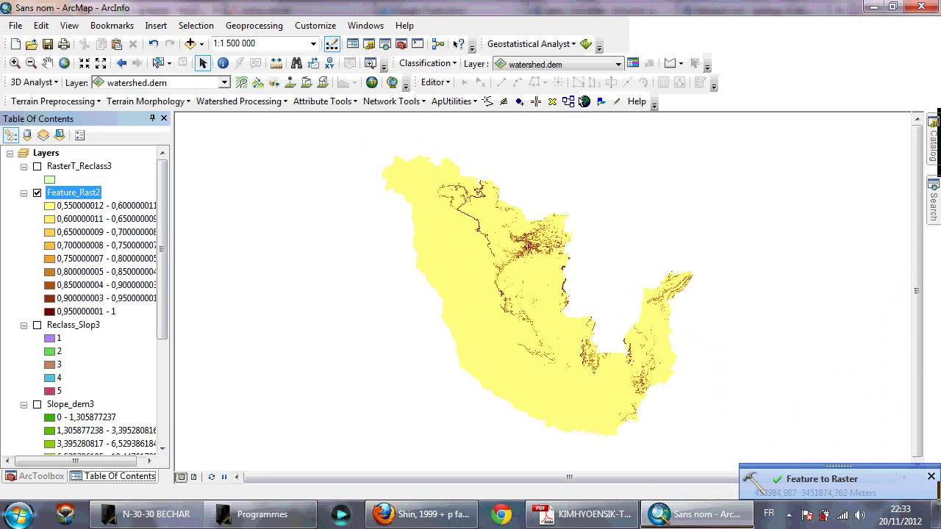
pyautogui.scroll(3, 542, 281)
pyautogui.scroll(-3, 543, 280)
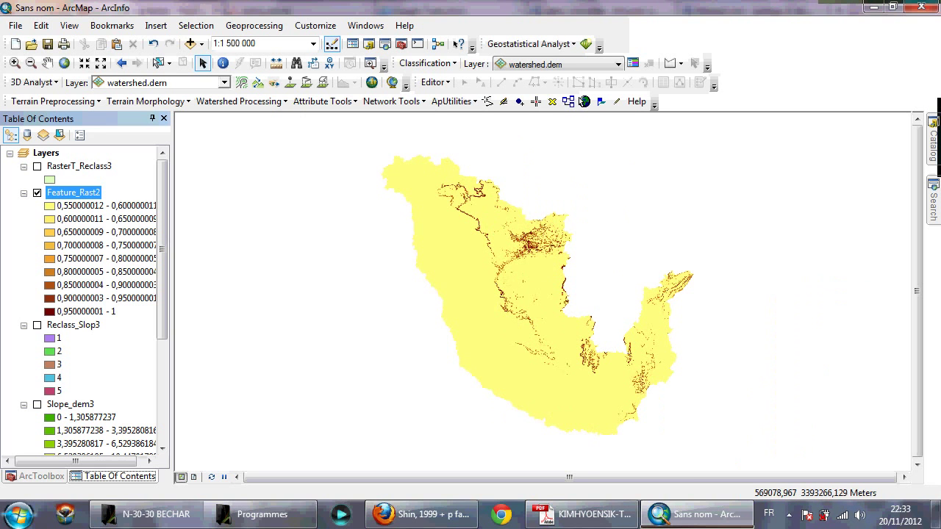
pyautogui.click(789, 515)
pyautogui.click(681, 306)
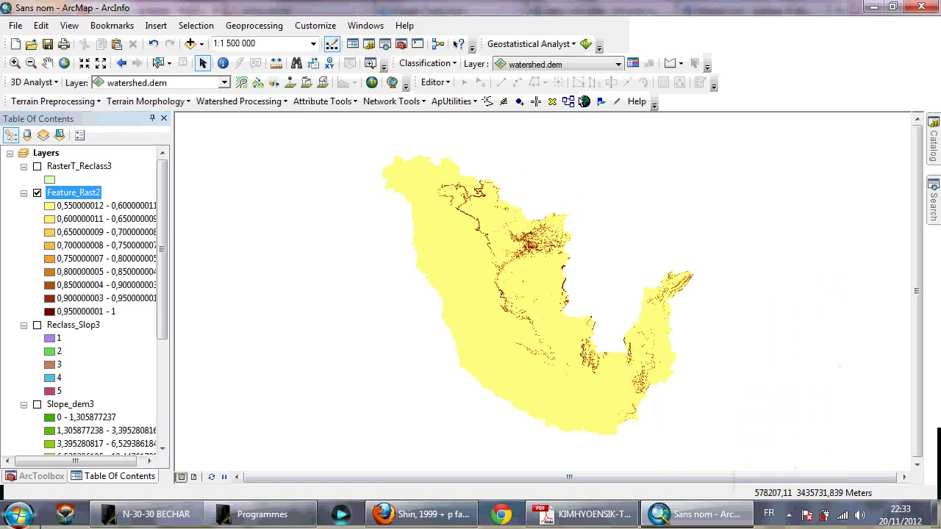